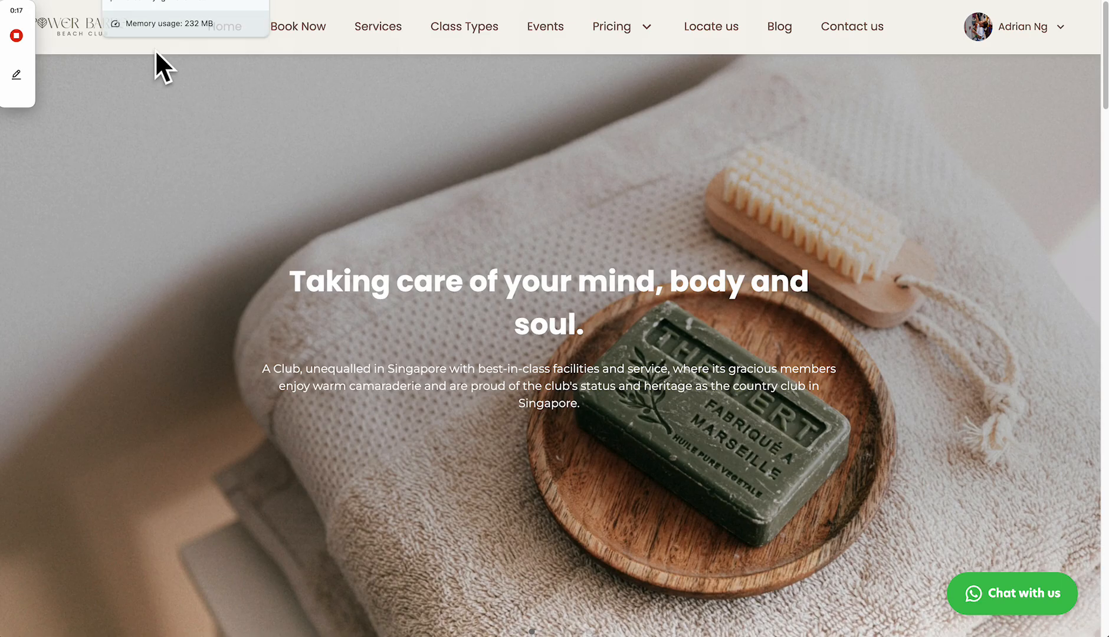
# Step: Switch to the Rezerv for Business dashboard and review the Online Store's navigation menu items
pyautogui.click(139, 1)
pyautogui.moveTo(22, 252)
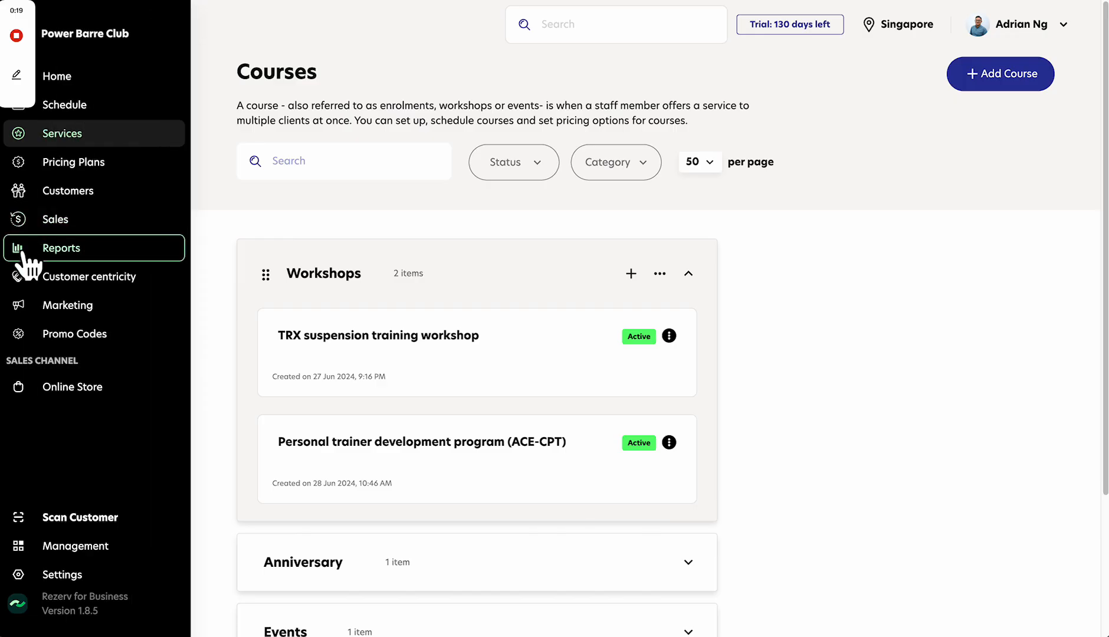
pyautogui.click(64, 397)
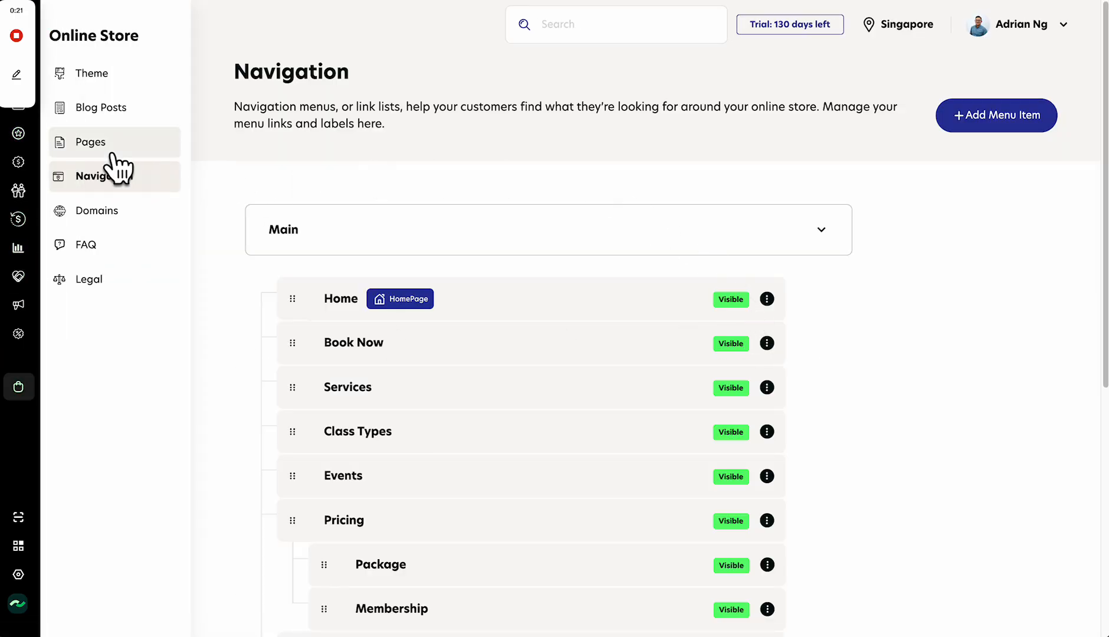
pyautogui.scroll(-3, 820, 324)
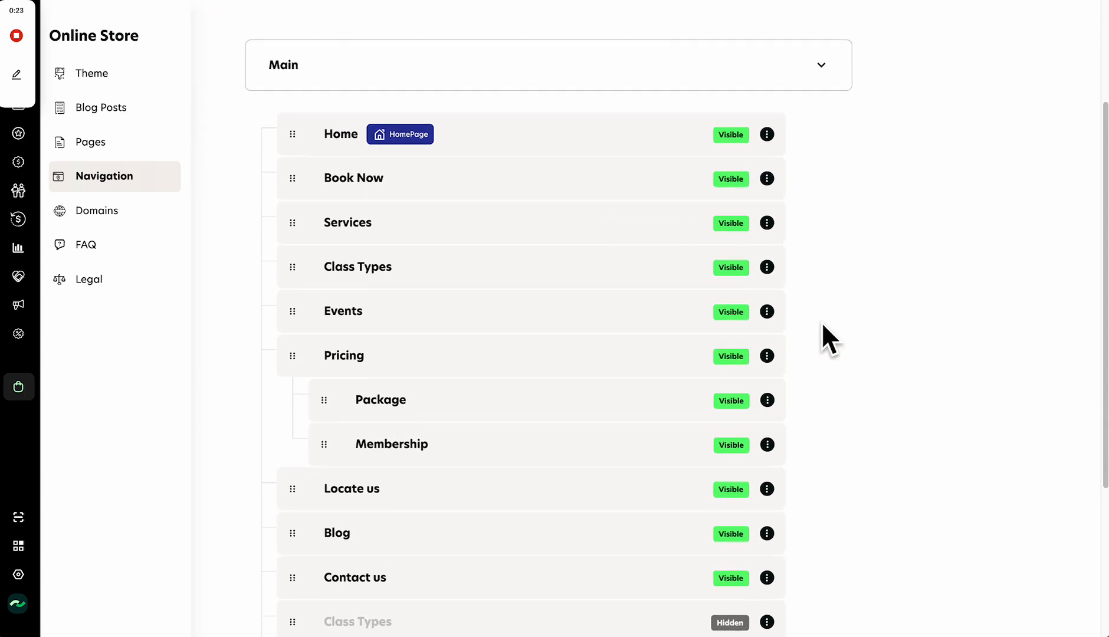
pyautogui.scroll(3, 821, 340)
# Step: Check which pages a new navigation menu item can link to, such as Course, and cancel without adding it
pyautogui.click(988, 116)
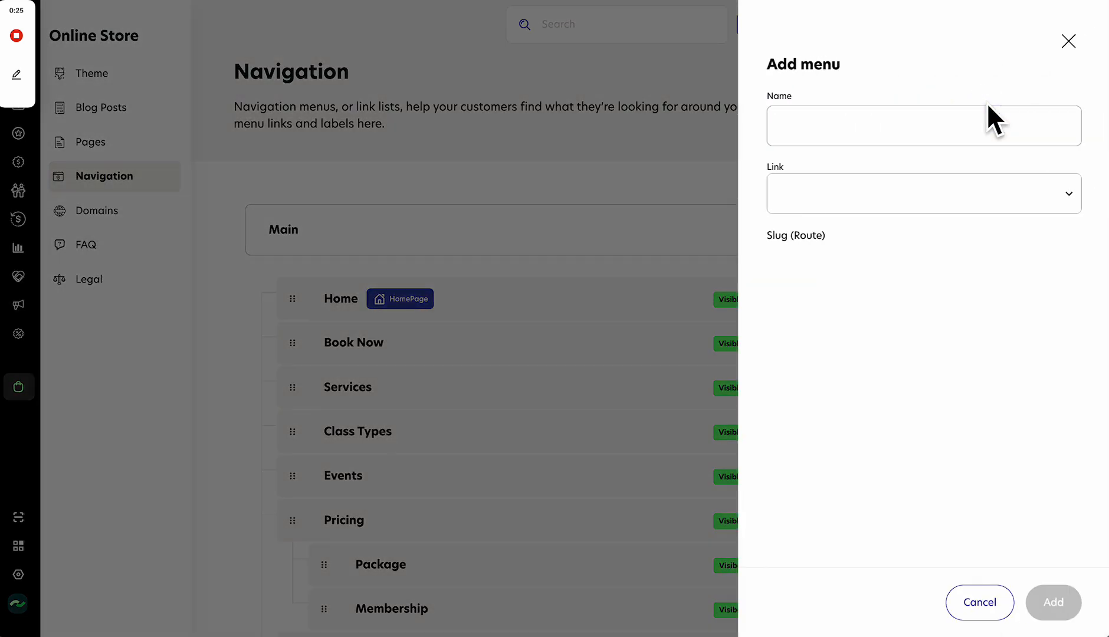
pyautogui.click(856, 193)
pyautogui.scroll(-4, 867, 313)
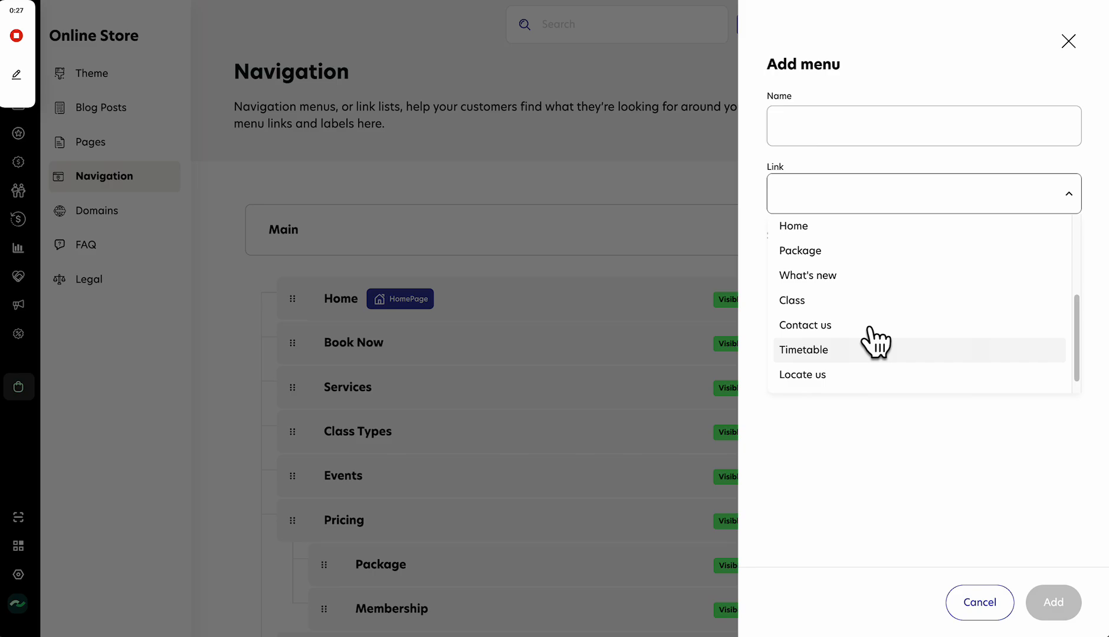
pyautogui.scroll(3, 869, 329)
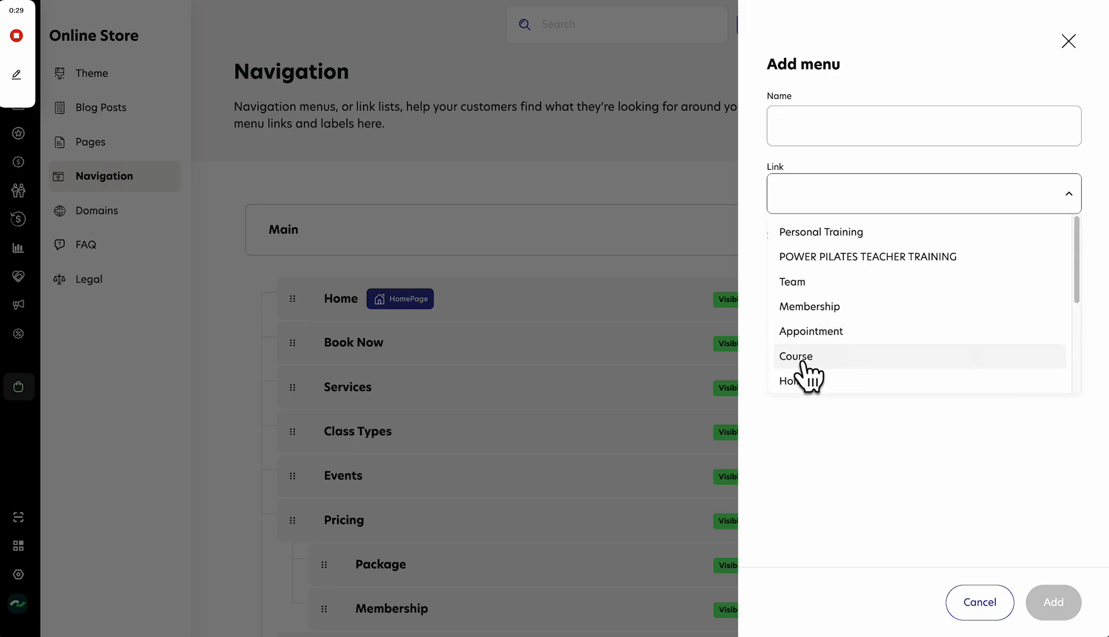
pyautogui.click(964, 593)
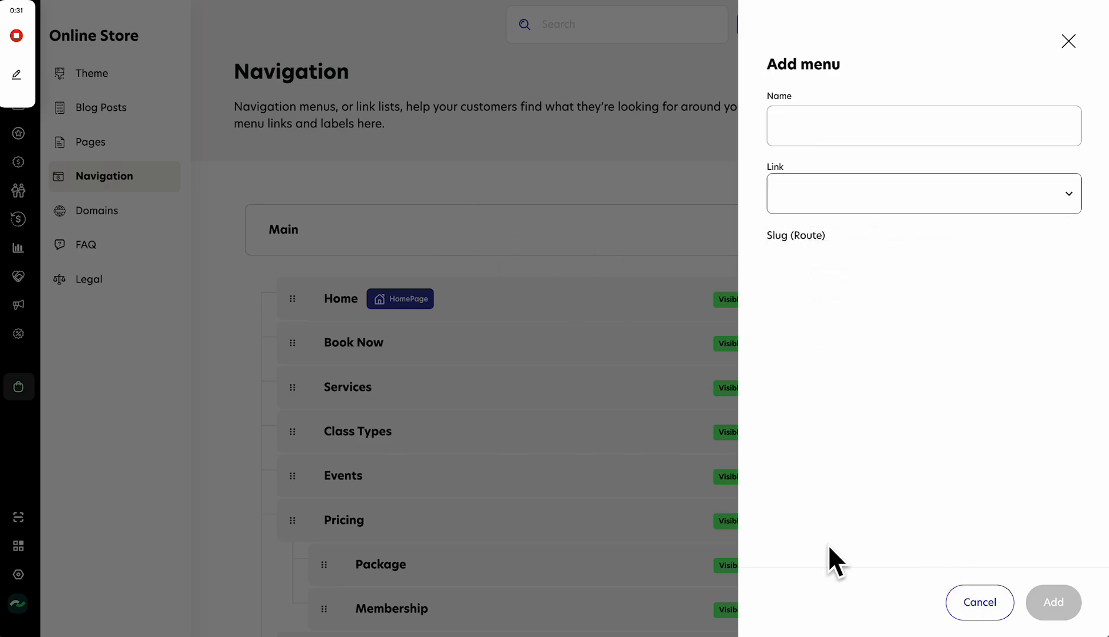
pyautogui.click(968, 605)
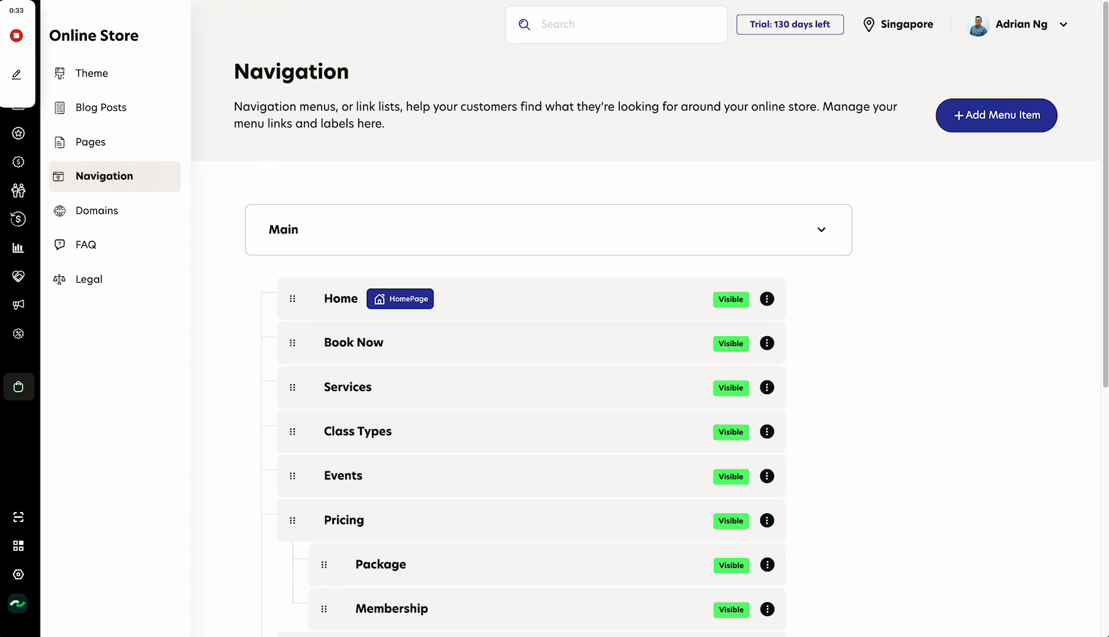
# Step: Switch to the Power Barre storefront and browse all courses listed on its Events page
pyautogui.click(211, 1)
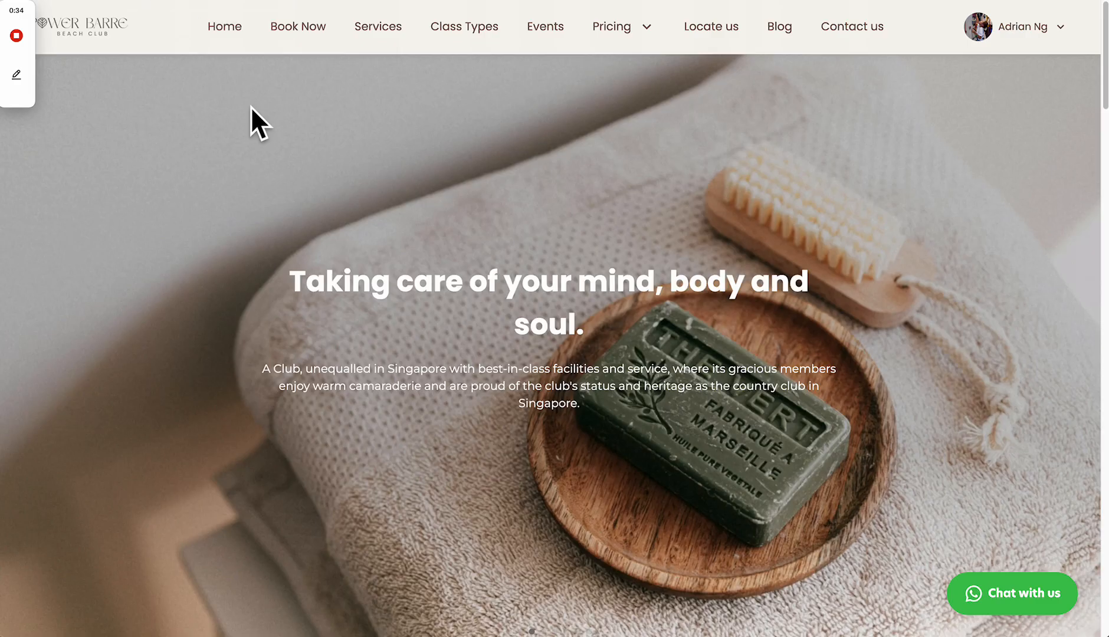
pyautogui.click(534, 33)
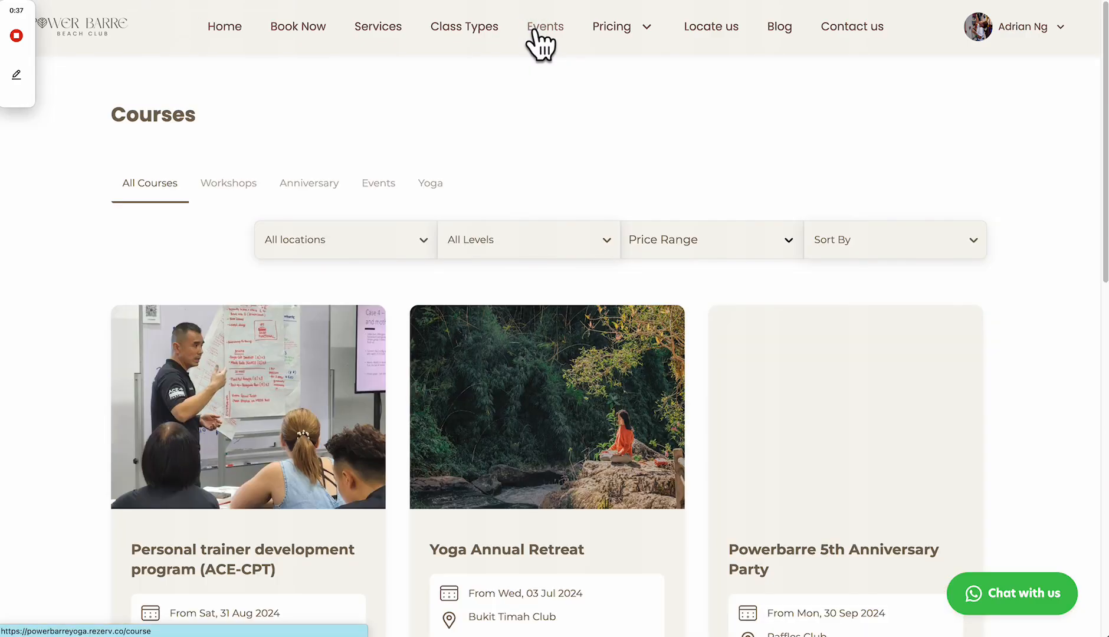
pyautogui.scroll(-2, 329, 164)
pyautogui.scroll(-6, 328, 164)
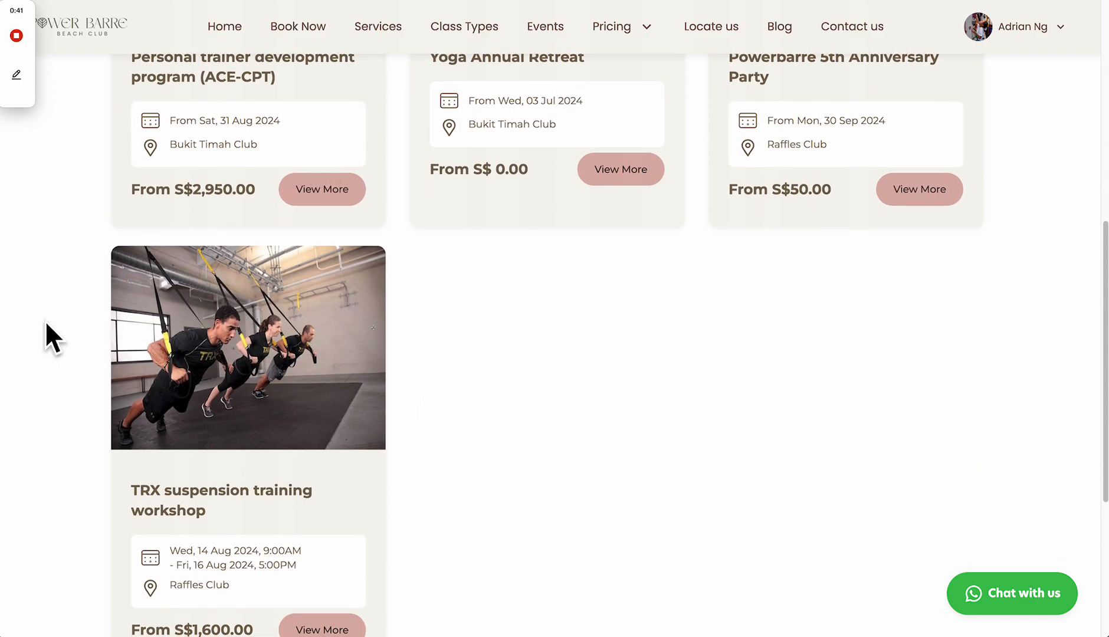
pyautogui.scroll(7, 46, 323)
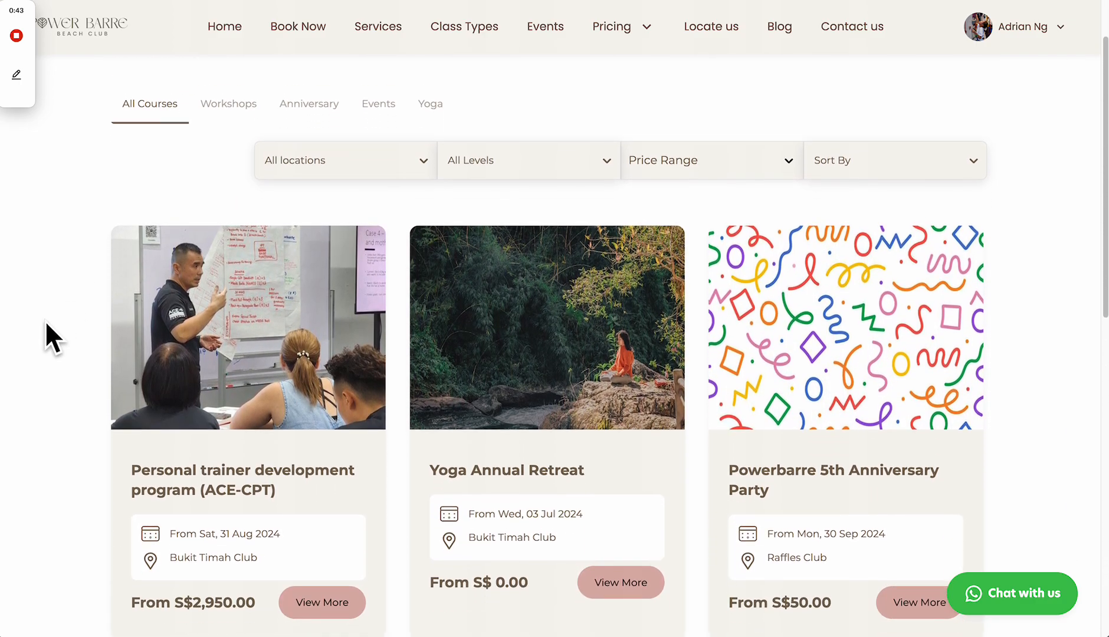
pyautogui.scroll(-1, 45, 320)
# Step: Open the Personal trainer development program (ACE-CPT) course and expand its full description
pyautogui.click(254, 278)
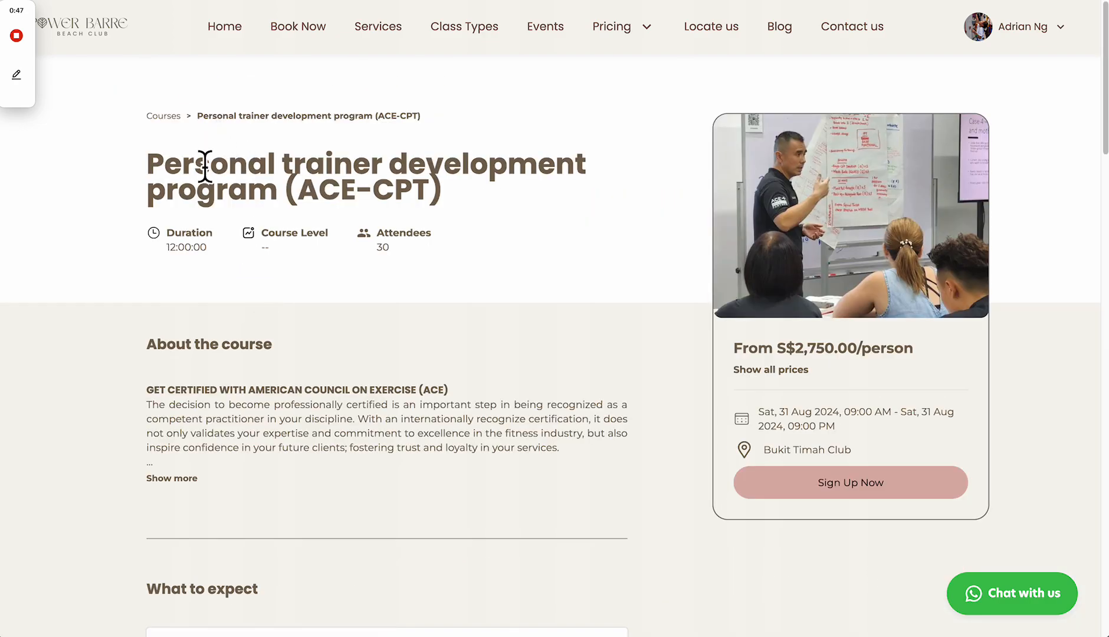
pyautogui.scroll(-2, 463, 302)
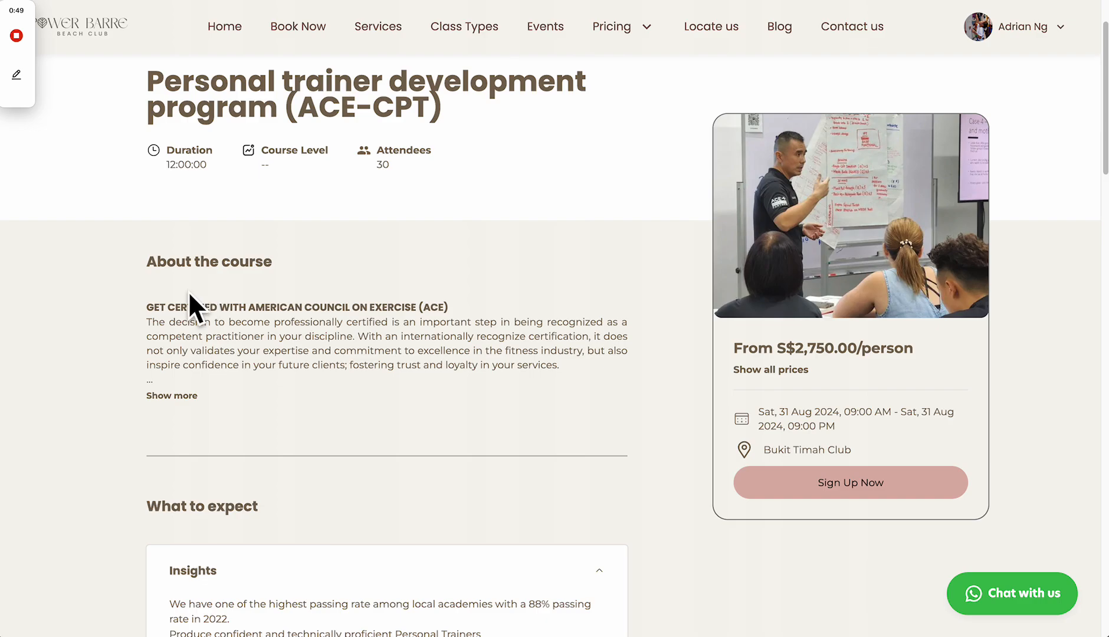
pyautogui.click(190, 396)
pyautogui.scroll(-5, 272, 374)
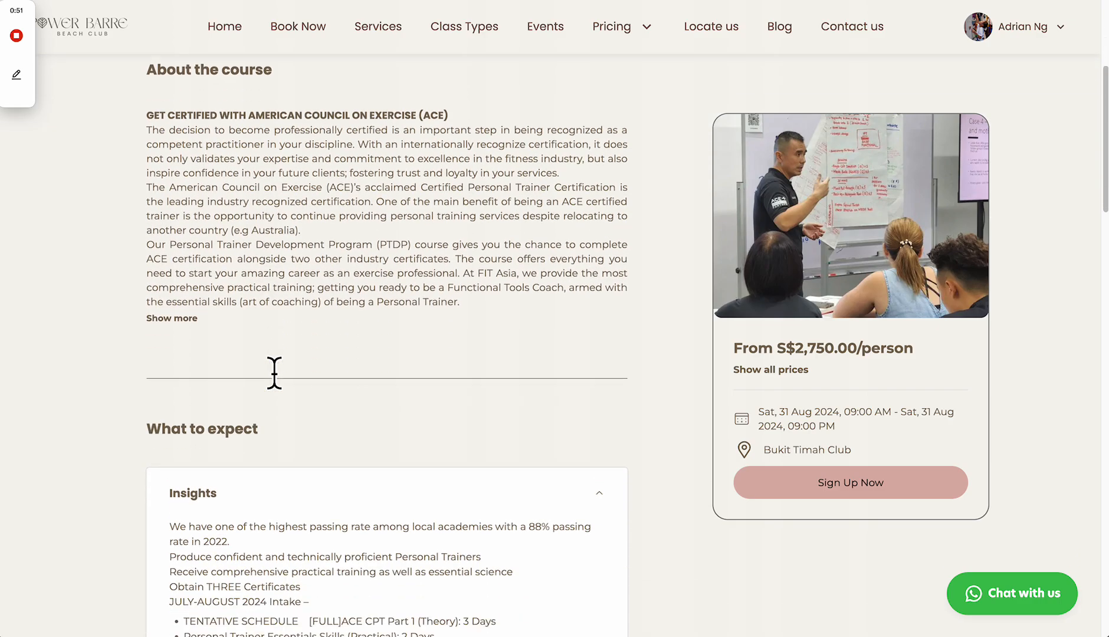
# Step: Review the course's insights, start dates, items to bring and facilitators
pyautogui.scroll(-3, 342, 396)
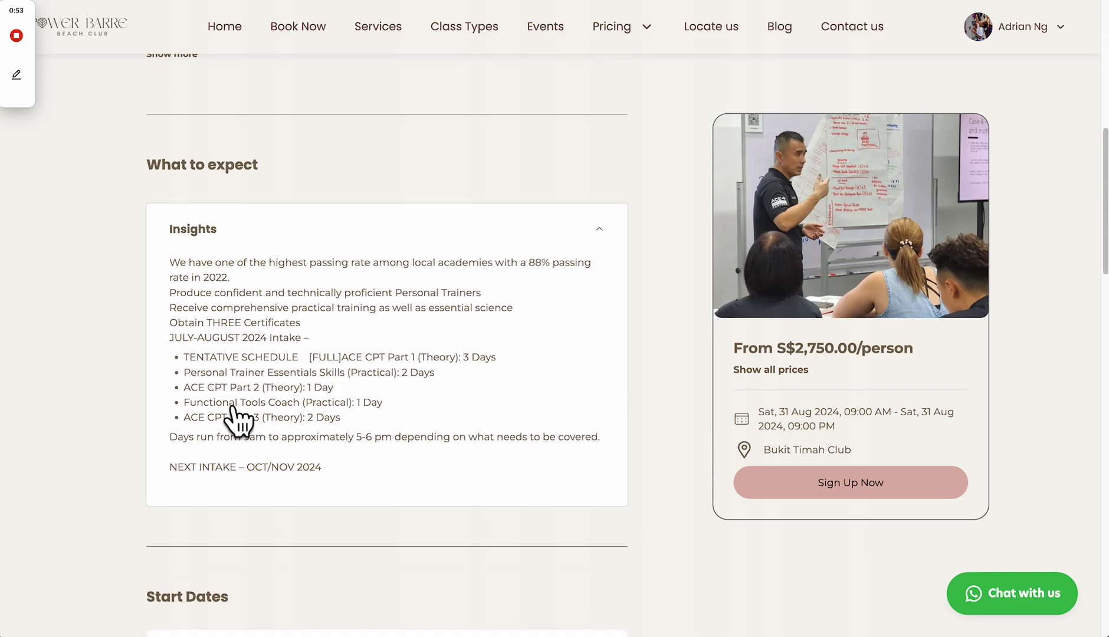
pyautogui.scroll(-5, 318, 394)
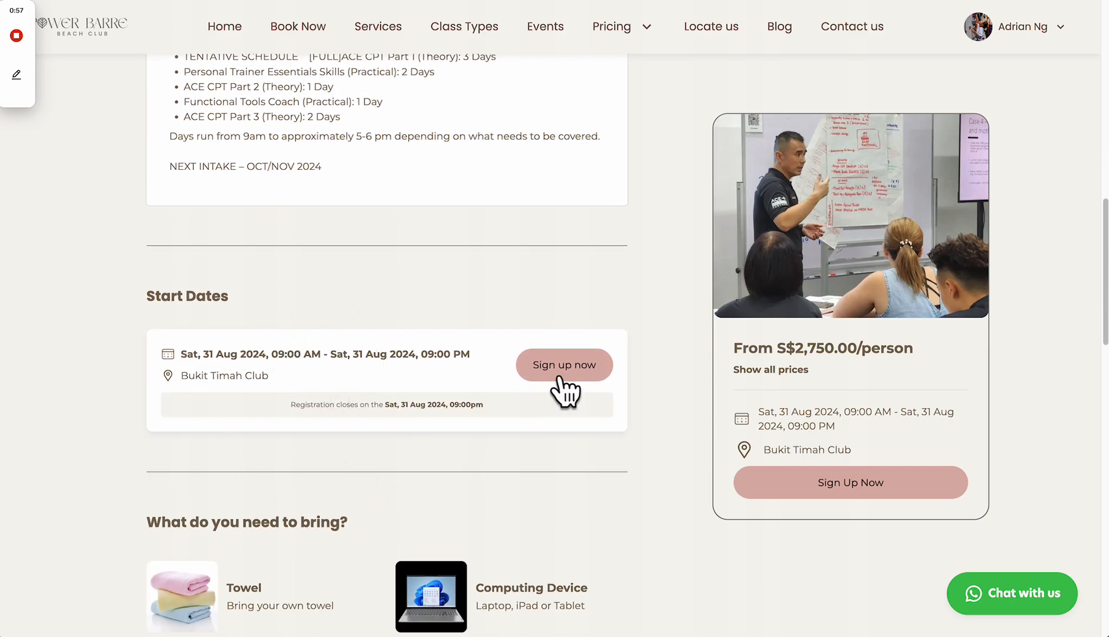
pyautogui.scroll(-1, 538, 386)
pyautogui.scroll(-3, 538, 384)
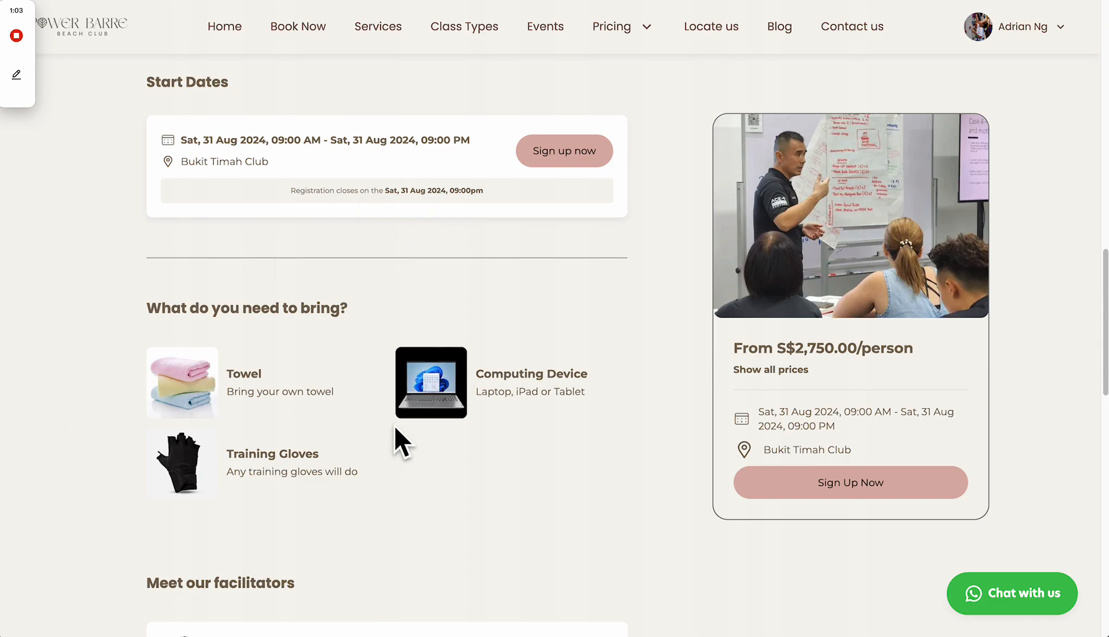
pyautogui.scroll(-2, 395, 429)
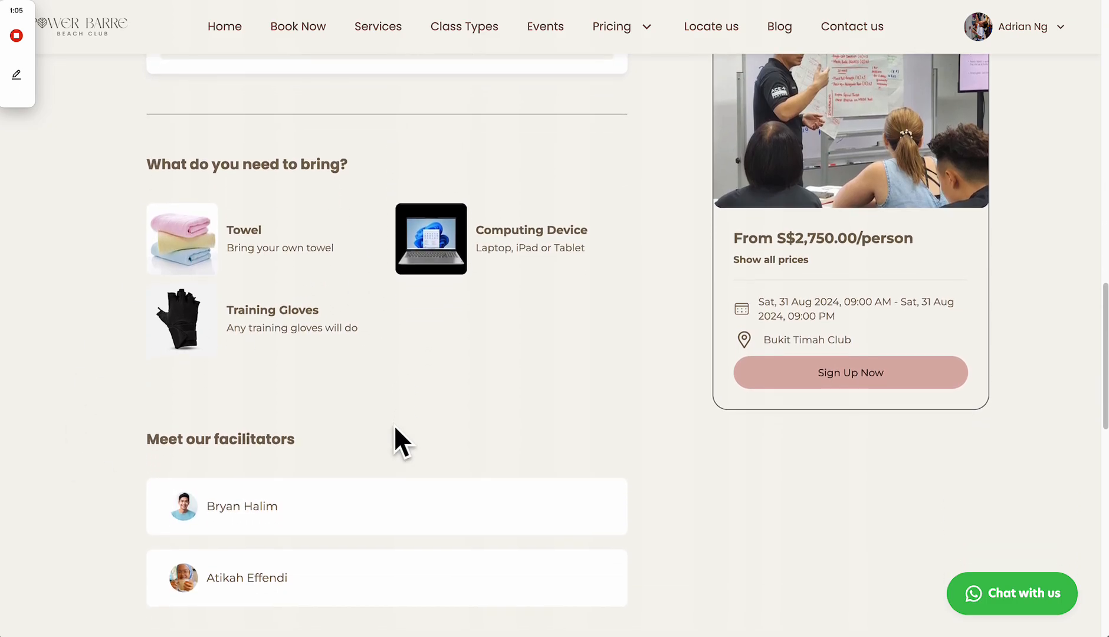
pyautogui.scroll(-2, 681, 376)
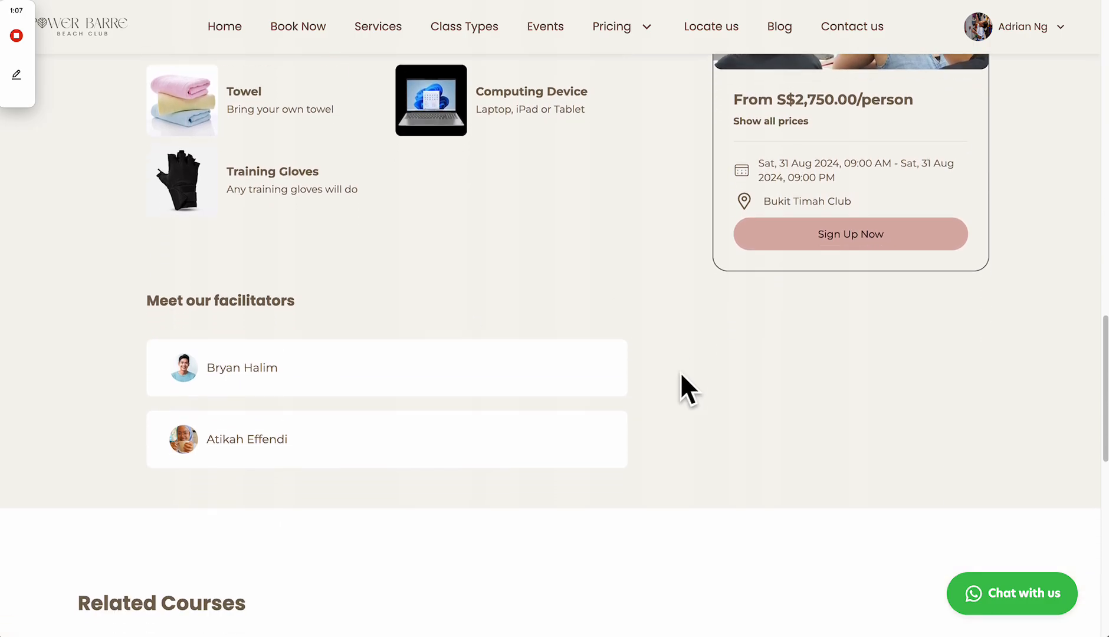
pyautogui.scroll(6, 714, 467)
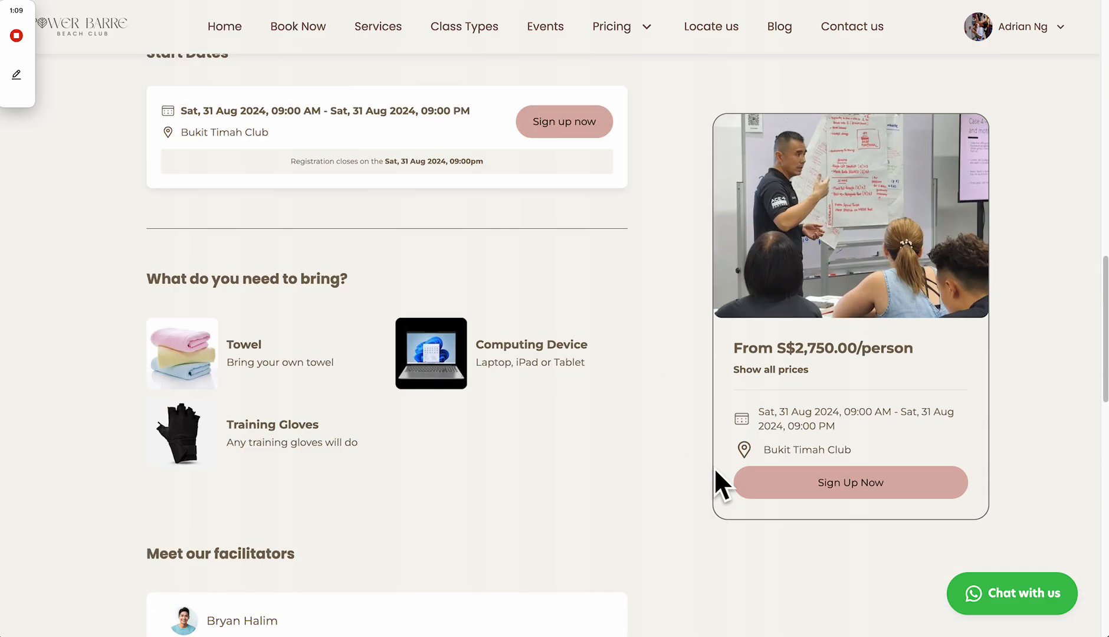
# Step: Start signing up for the ACE-CPT course with one Regular ticket and check its pricing options and price summary
pyautogui.click(796, 477)
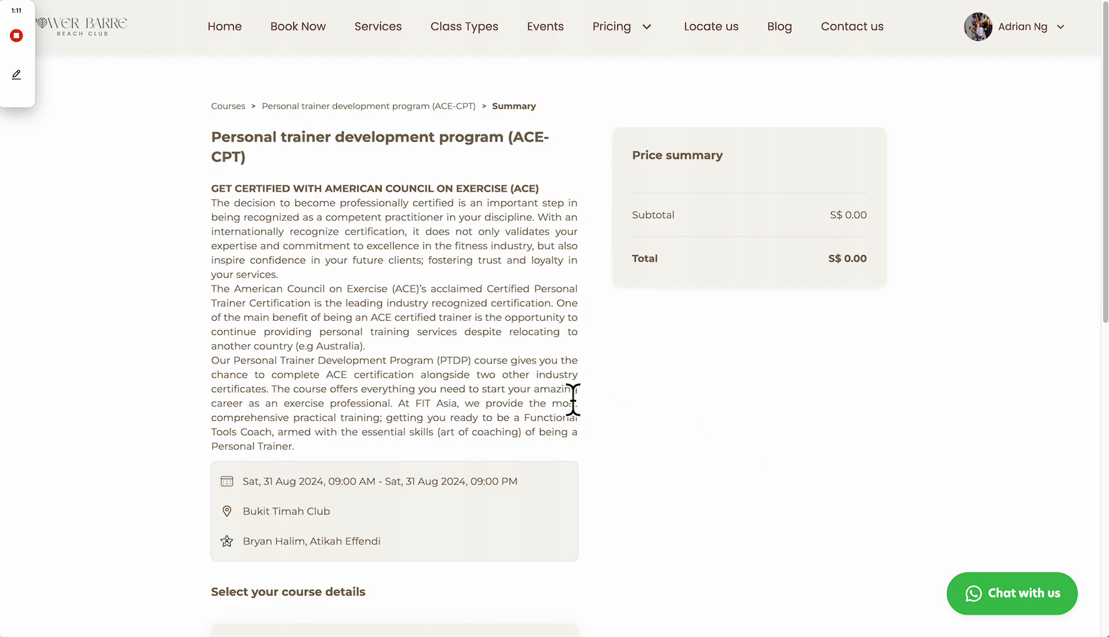
pyautogui.scroll(-3, 572, 397)
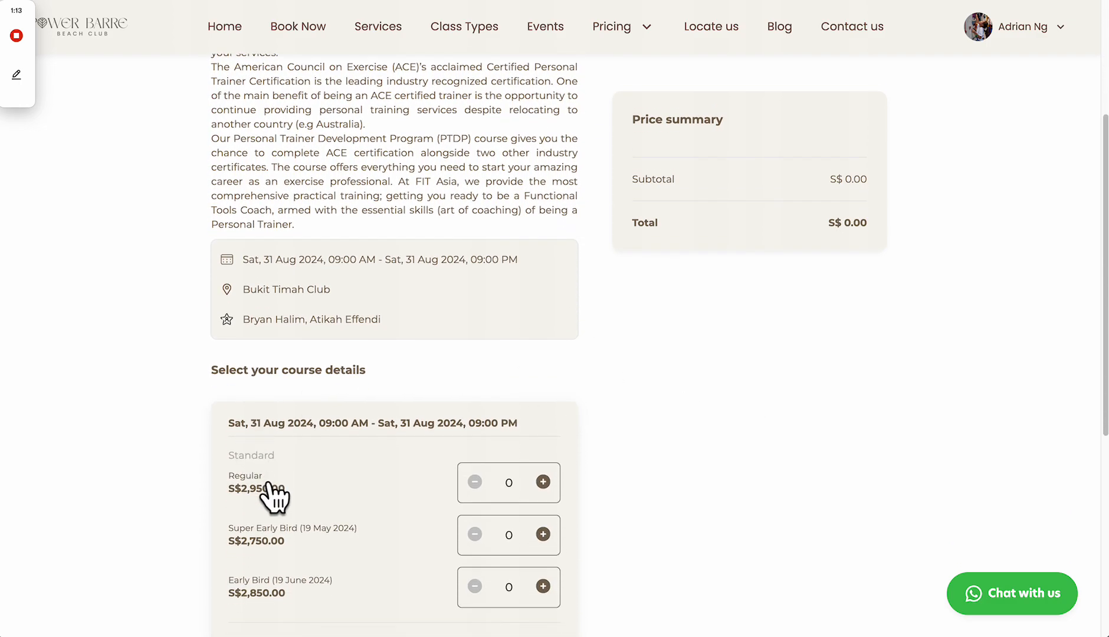
pyautogui.click(543, 482)
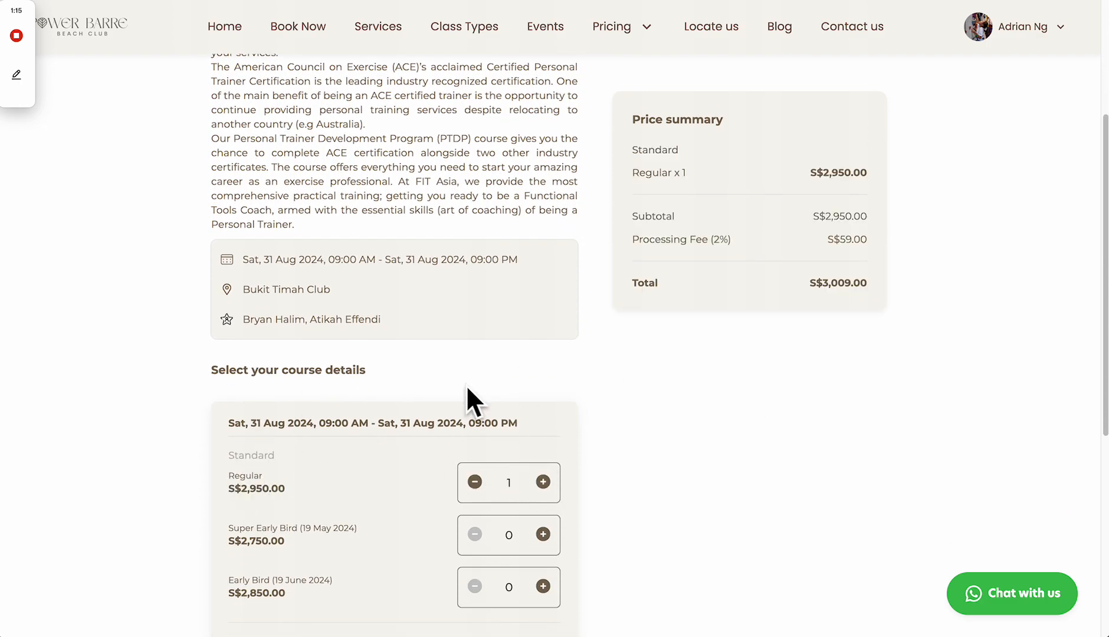
pyautogui.scroll(2, 364, 495)
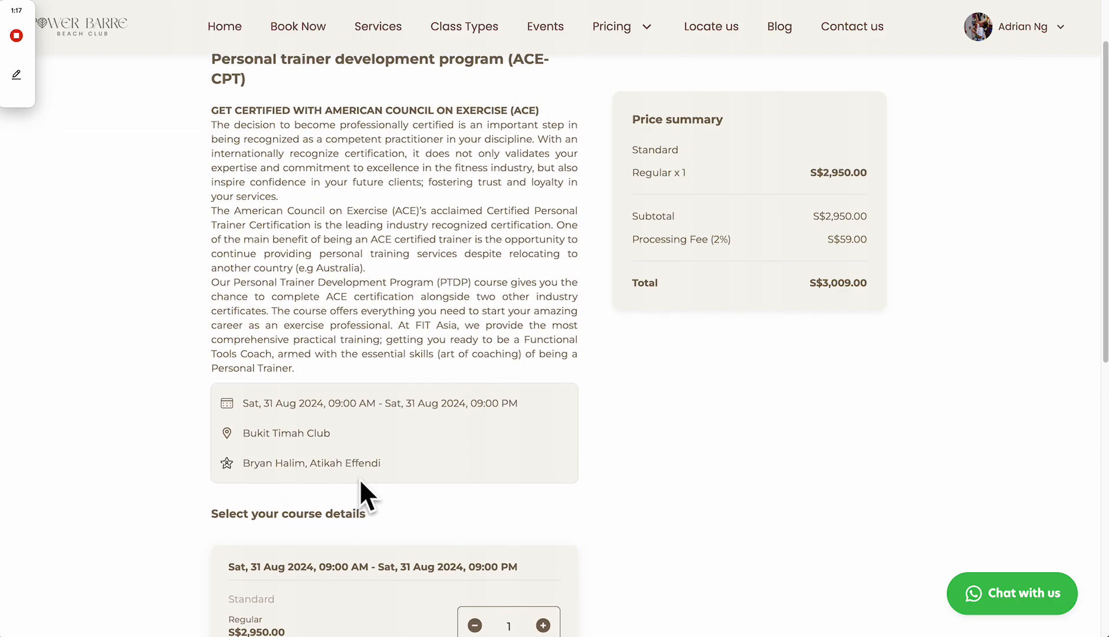
pyautogui.scroll(-2, 359, 490)
pyautogui.scroll(-2, 235, 498)
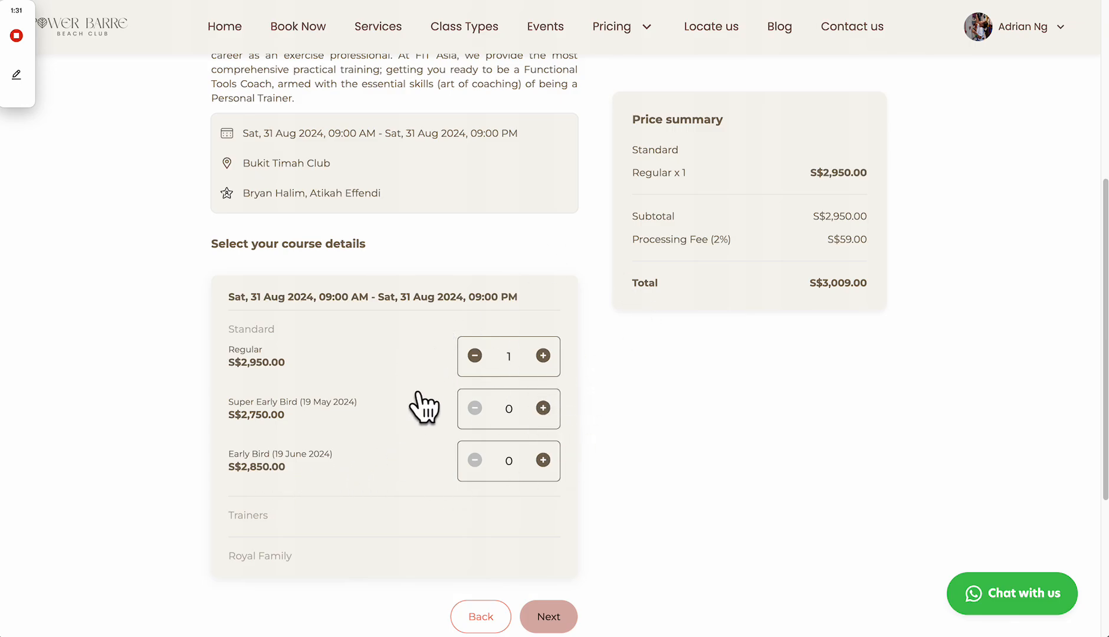
pyautogui.scroll(-3, 424, 407)
pyautogui.scroll(4, 419, 388)
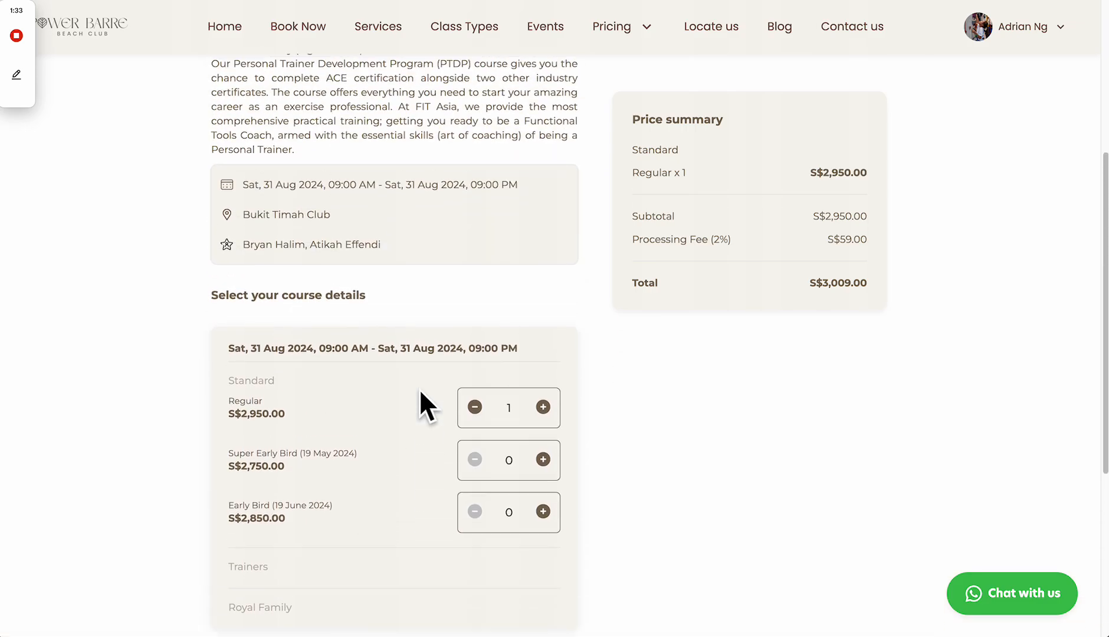
pyautogui.scroll(2, 420, 388)
# Step: Return to the Events listing and open the TRX suspension training workshop
pyautogui.click(536, 27)
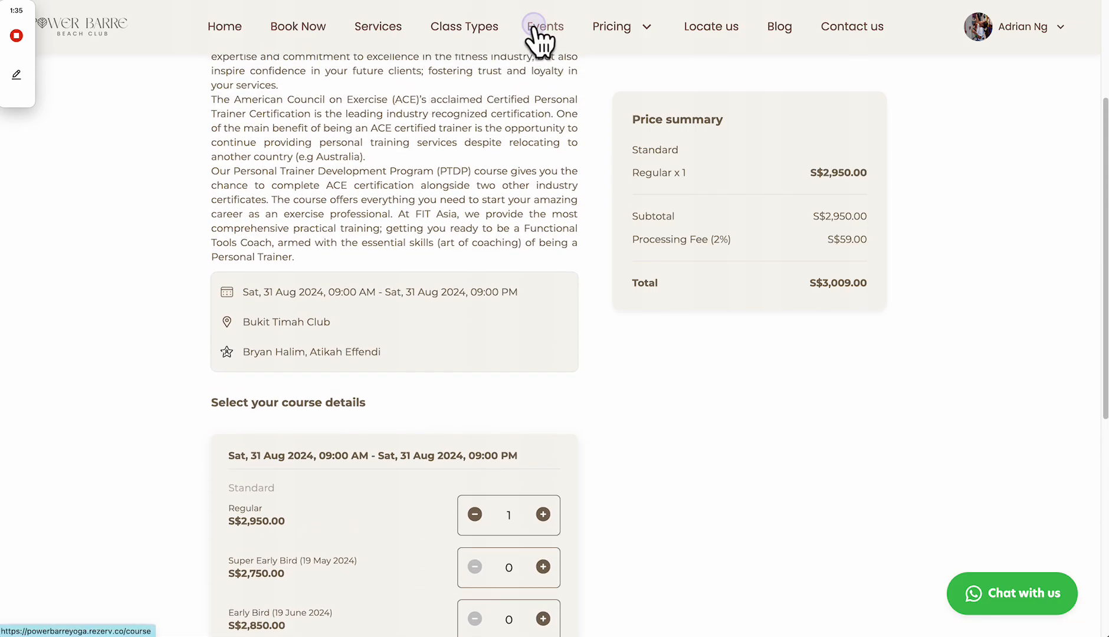
pyautogui.scroll(-3, 215, 235)
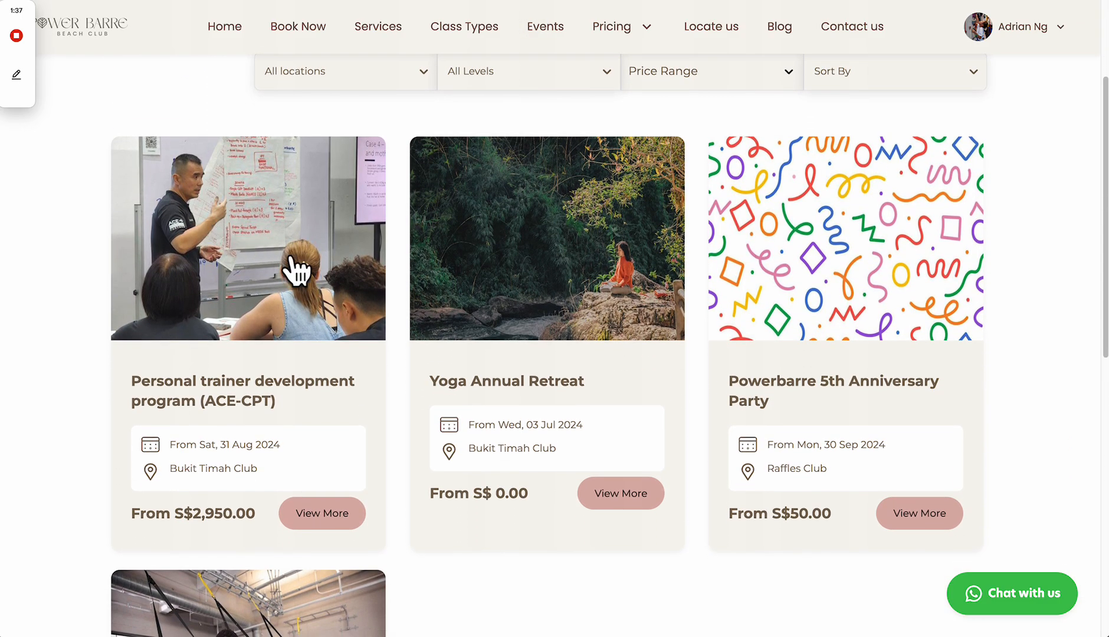
pyautogui.scroll(-3, 298, 269)
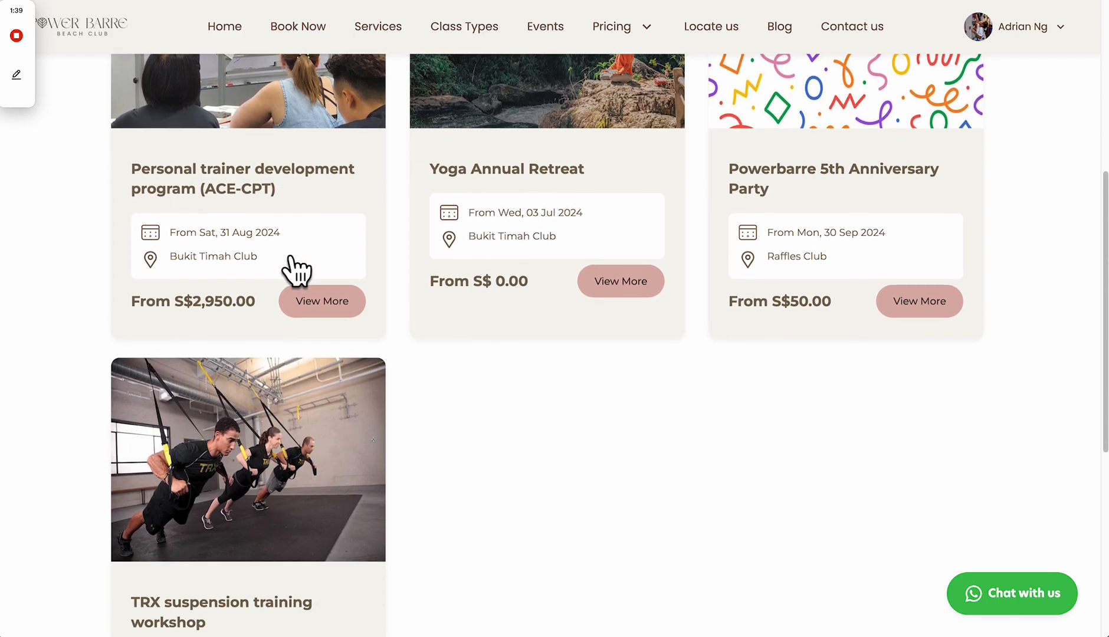
pyautogui.click(218, 488)
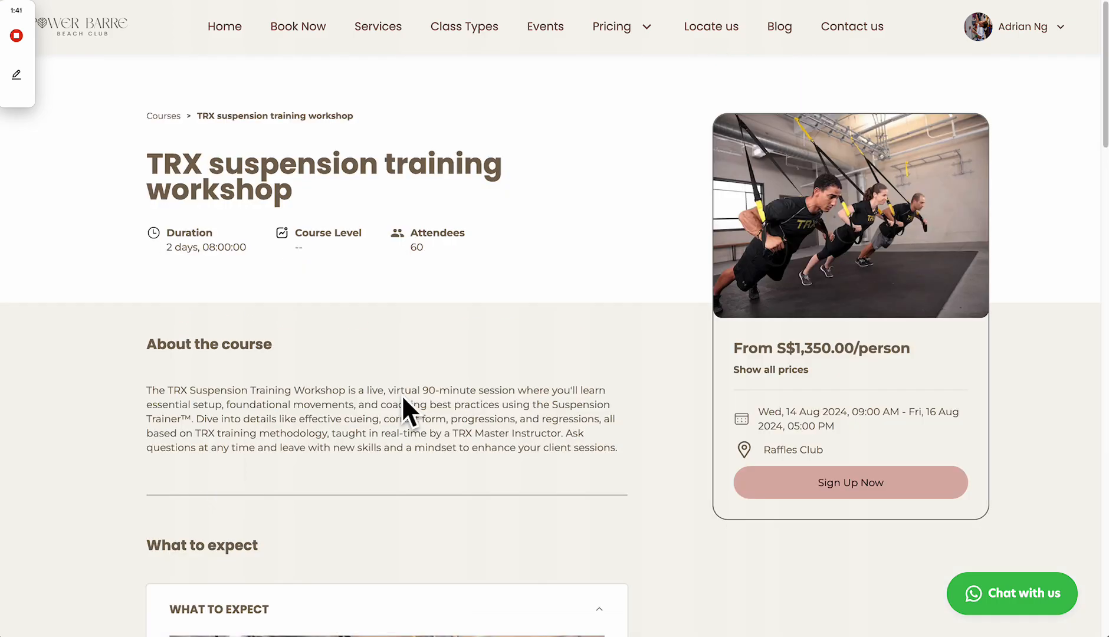
# Step: Review the TRX workshop's expectations, included content, start dates and facilitator
pyautogui.scroll(-3, 403, 394)
pyautogui.scroll(-3, 359, 248)
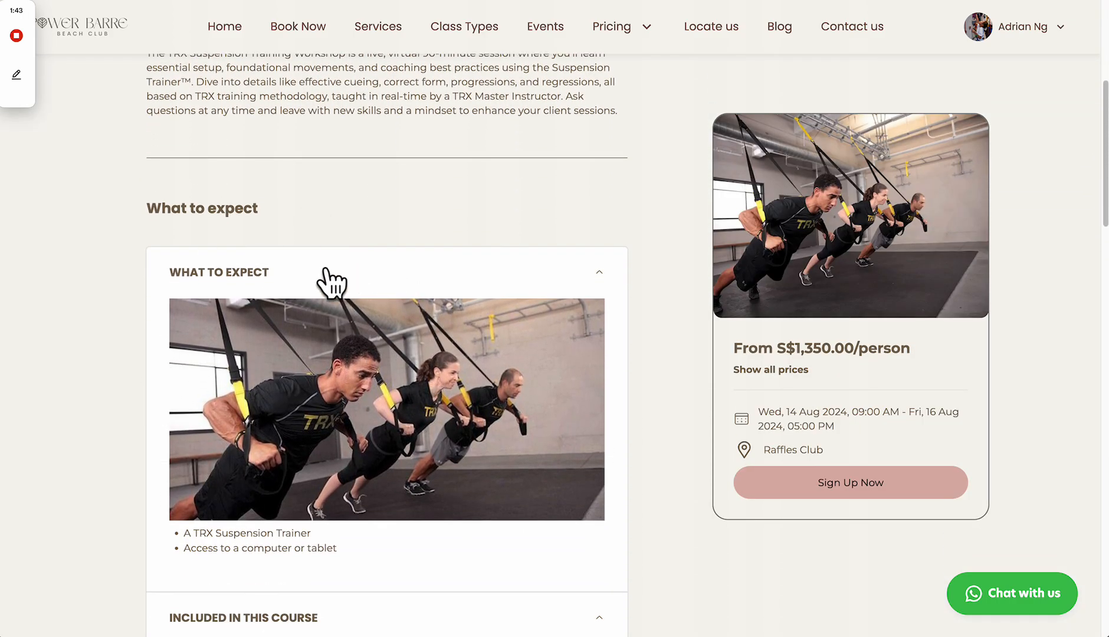
pyautogui.scroll(-3, 330, 280)
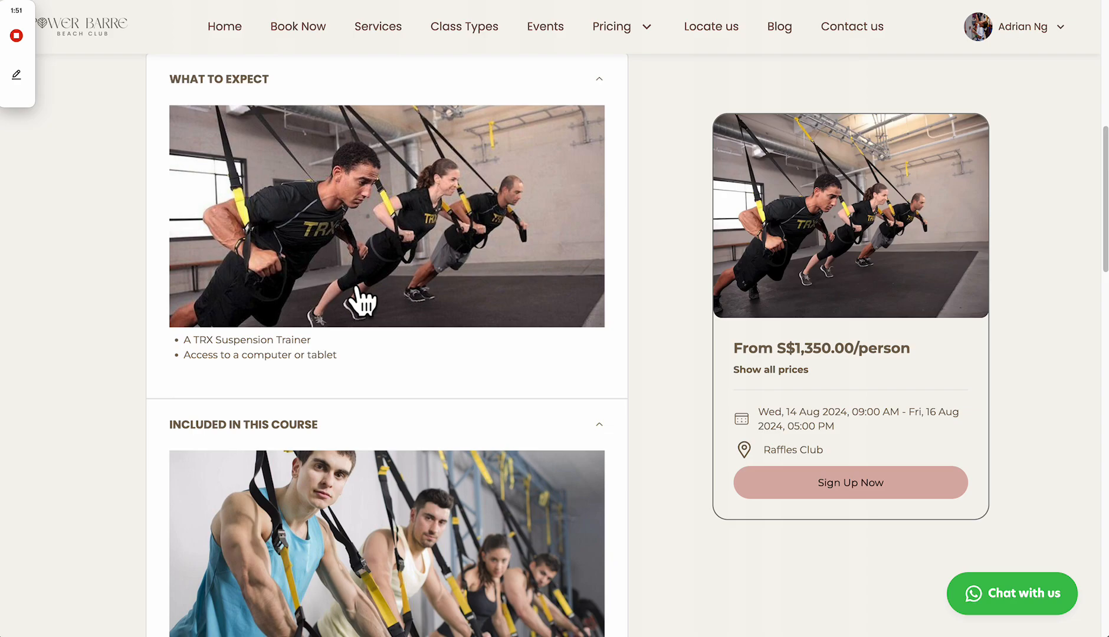
pyautogui.scroll(-7, 357, 301)
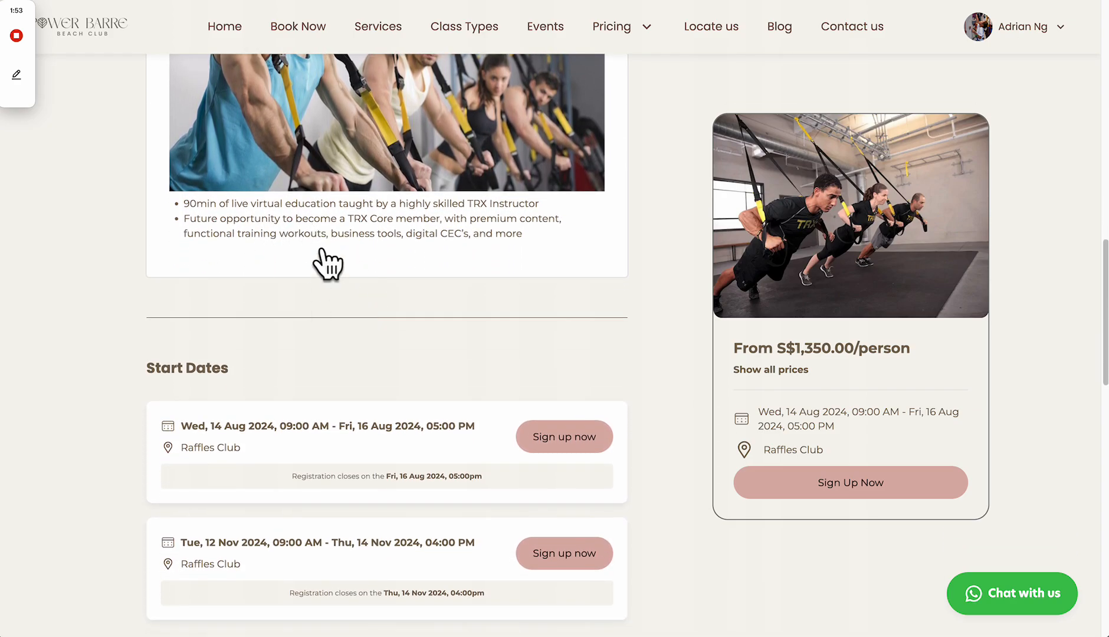
pyautogui.scroll(-3, 288, 238)
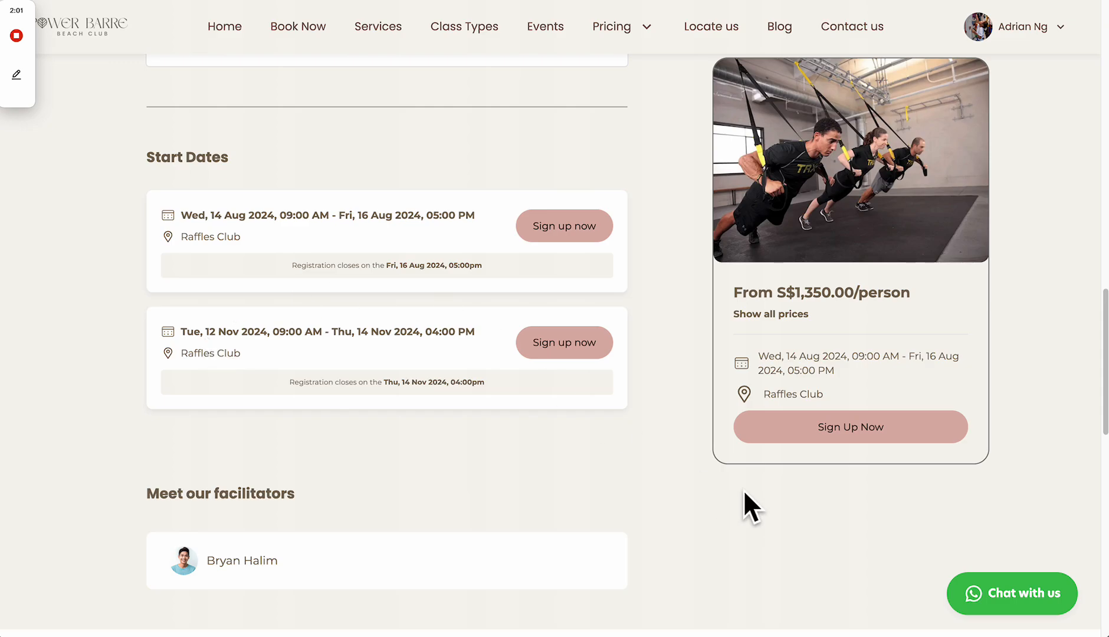
# Step: Start signing up for the TRX workshop and compare the ticket options for the November and August start dates
pyautogui.click(760, 436)
pyautogui.scroll(-4, 436, 371)
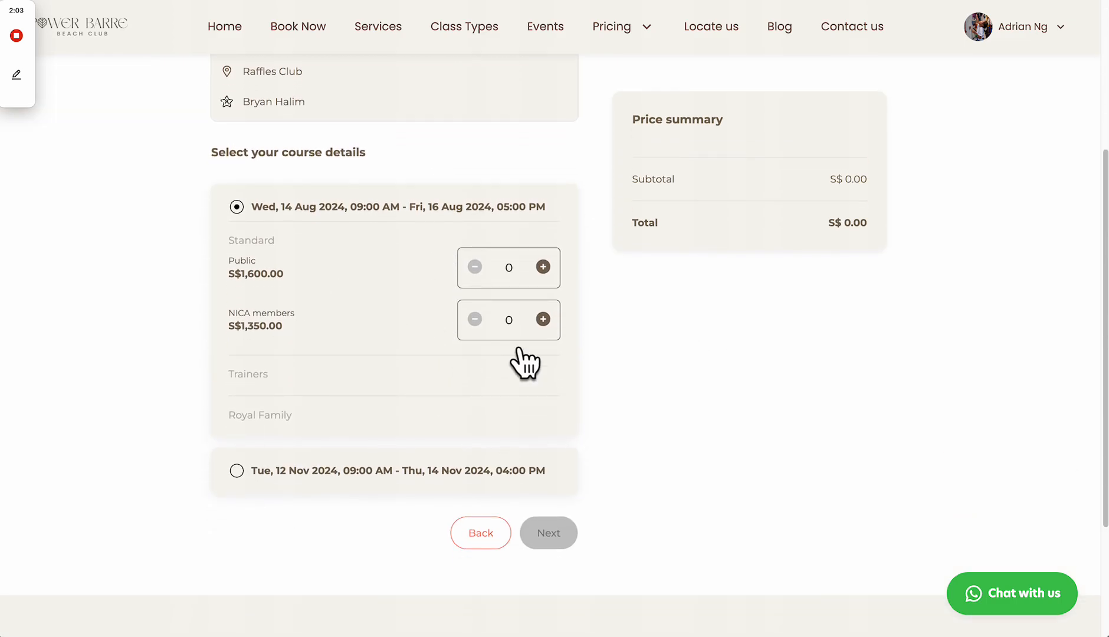
pyautogui.click(342, 470)
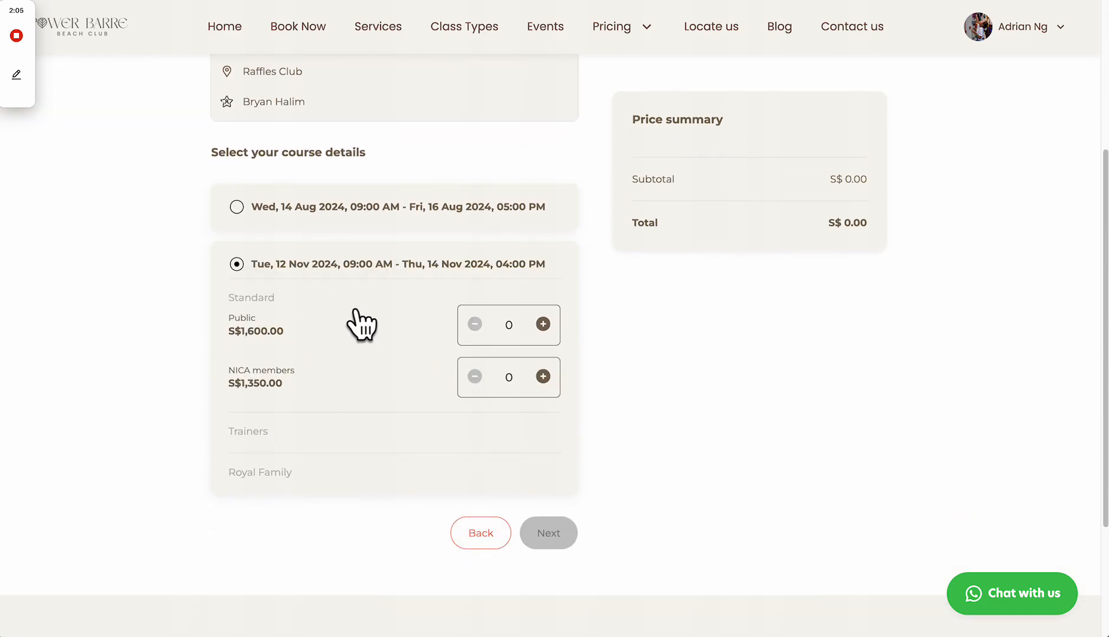
pyautogui.click(356, 214)
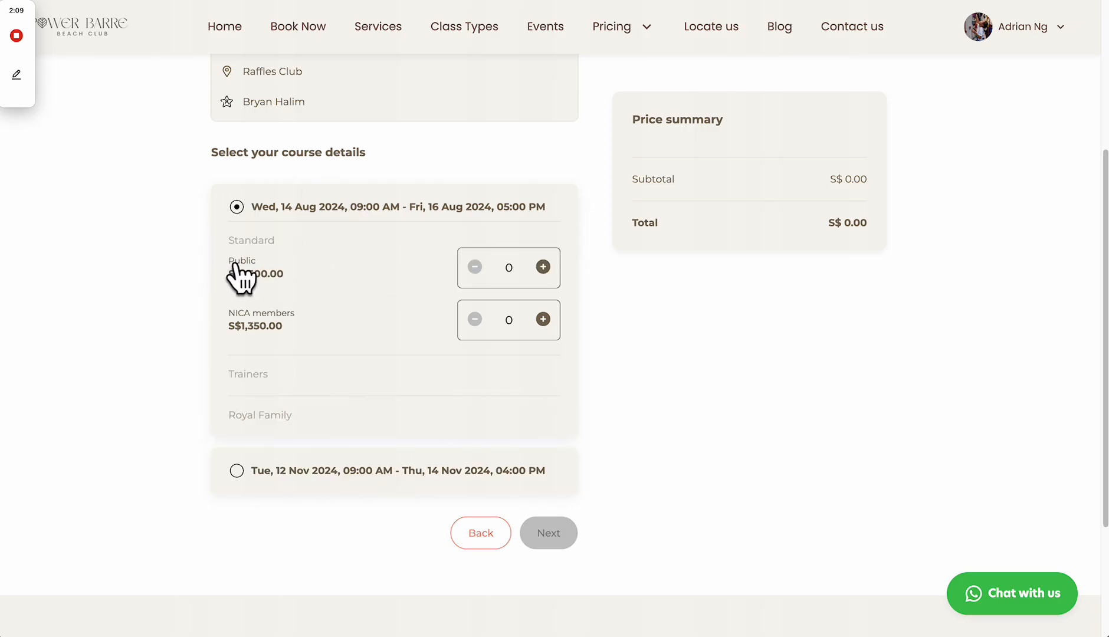
# Step: Choose one NICA members ticket for the 14 Aug 2024 start date and proceed to the payment page to review the order
pyautogui.click(543, 319)
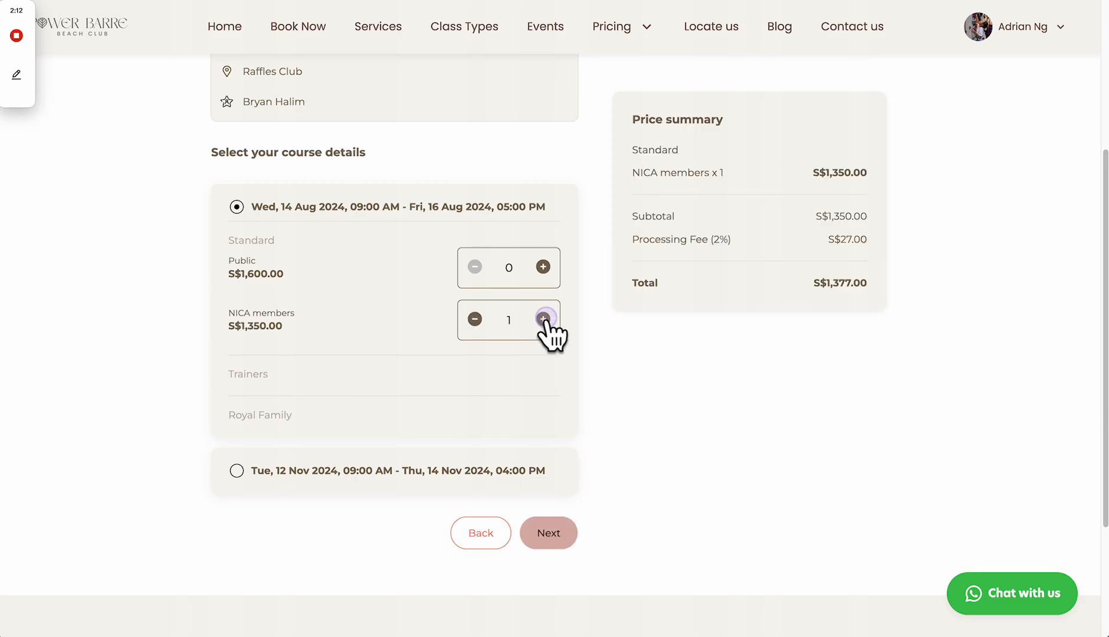
pyautogui.click(547, 534)
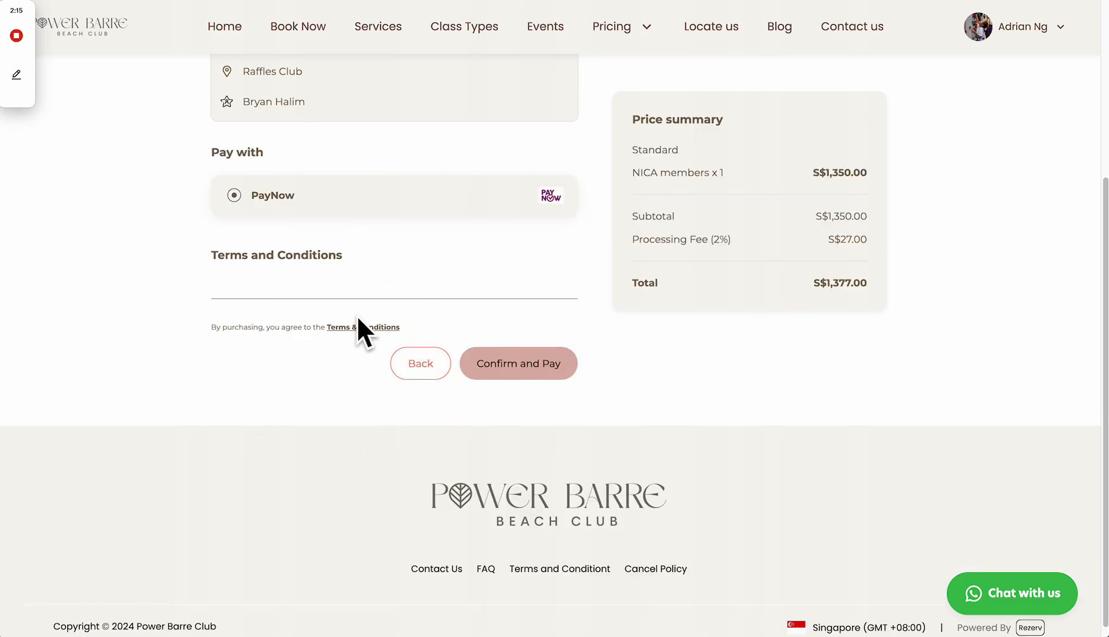
pyautogui.scroll(4, 156, 172)
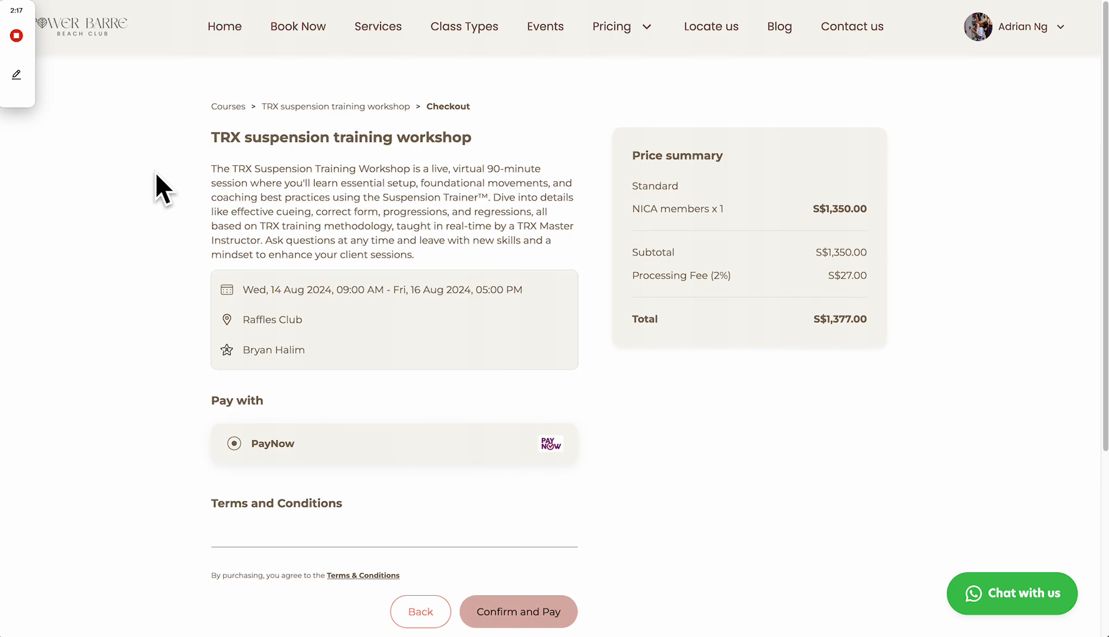
# Step: Switch to the Rezerv admin site and open the Courses list under Services
pyautogui.click(125, 1)
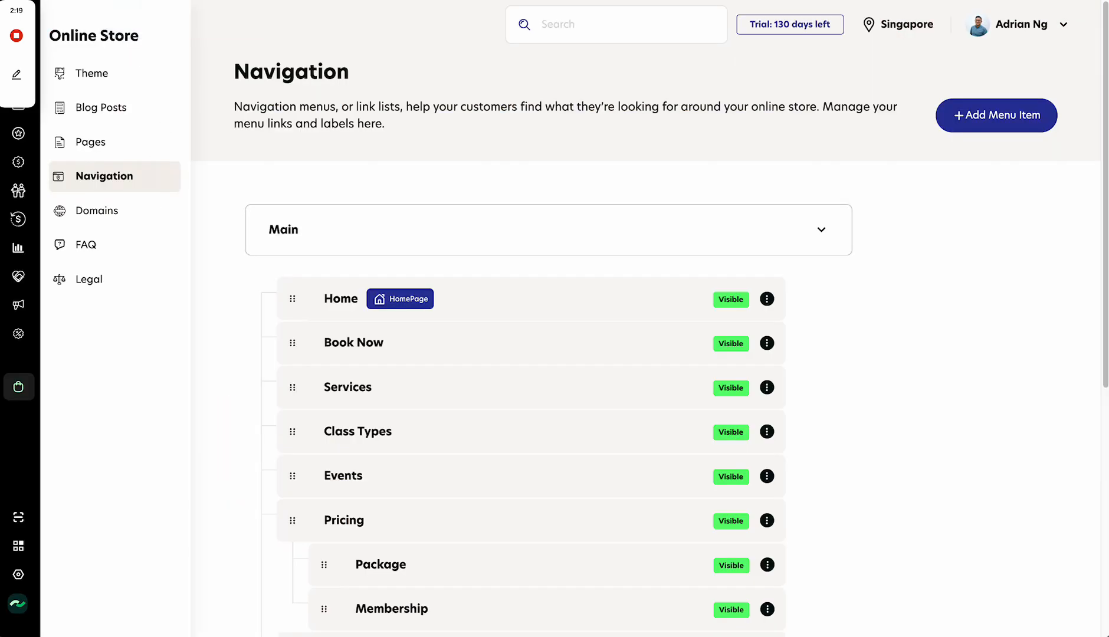
pyautogui.moveTo(14, 139)
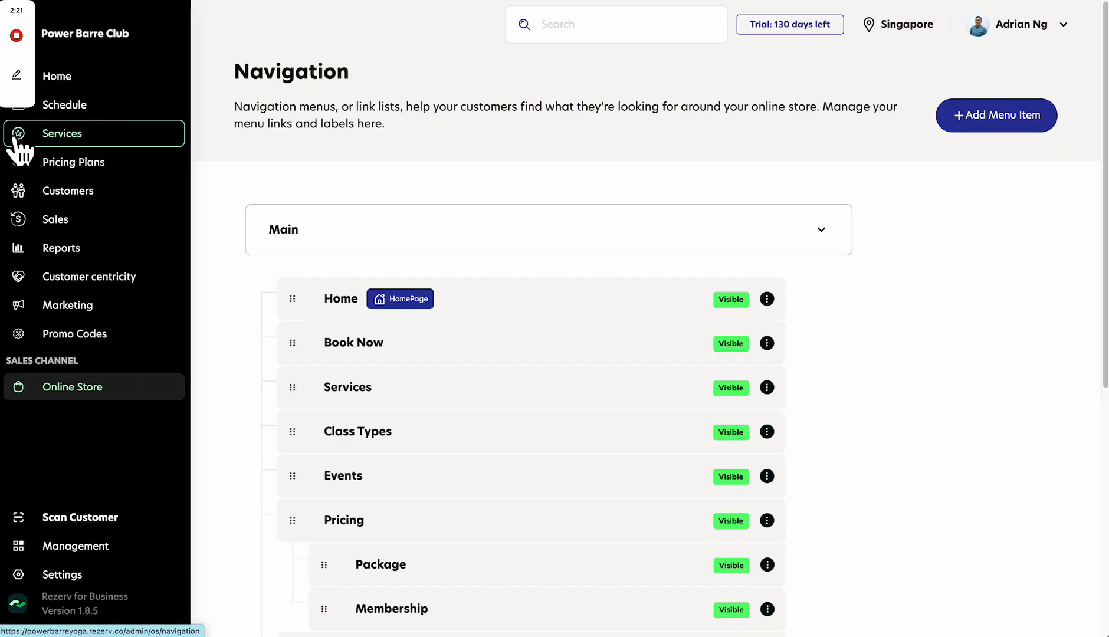
pyautogui.click(80, 137)
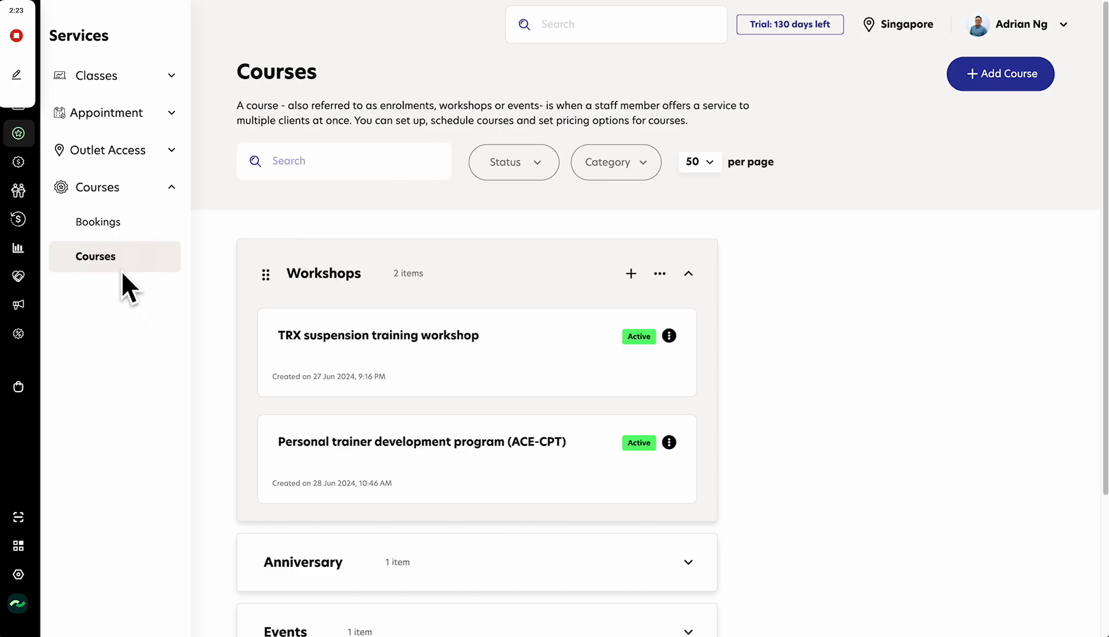
pyautogui.scroll(-1, 134, 397)
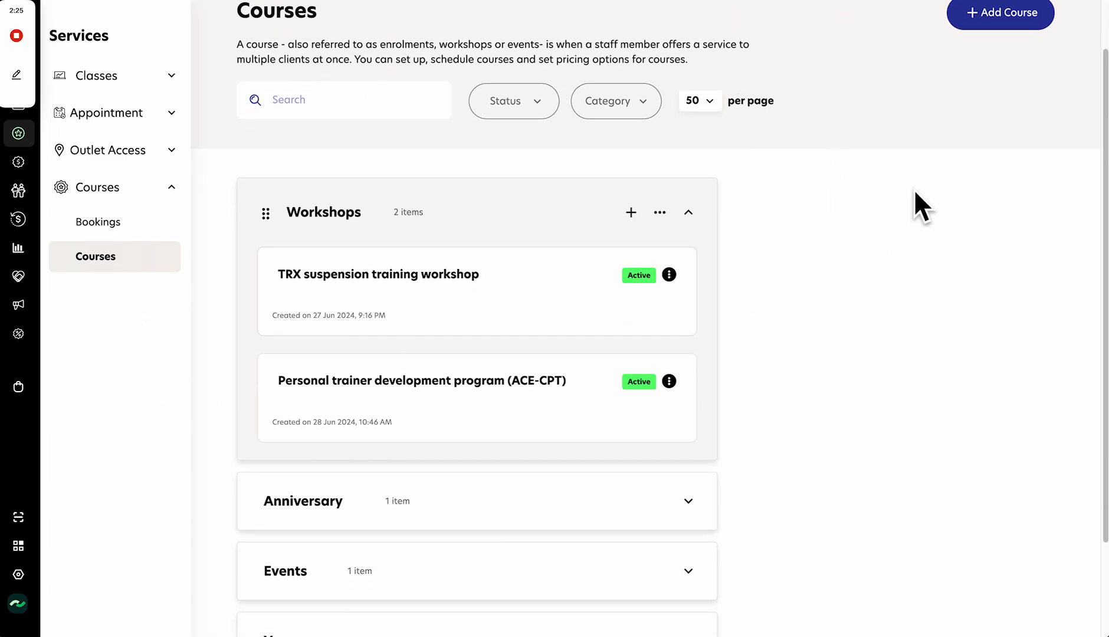
# Step: Open the TRX suspension training workshop for editing and review its description, media, tag and course organization
pyautogui.click(535, 302)
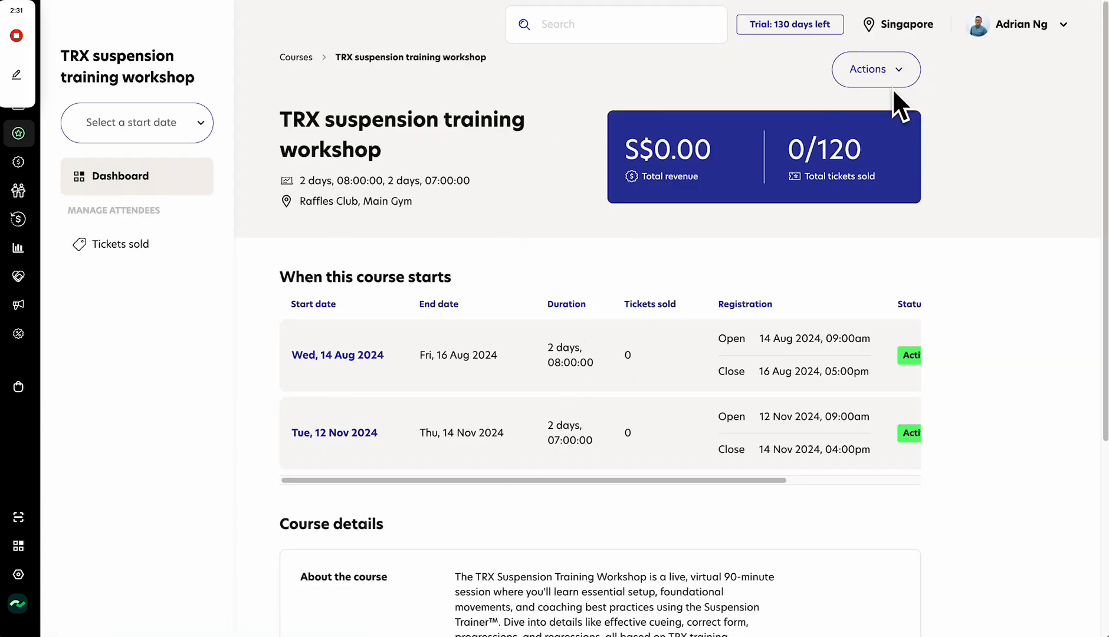
pyautogui.click(882, 74)
pyautogui.click(838, 102)
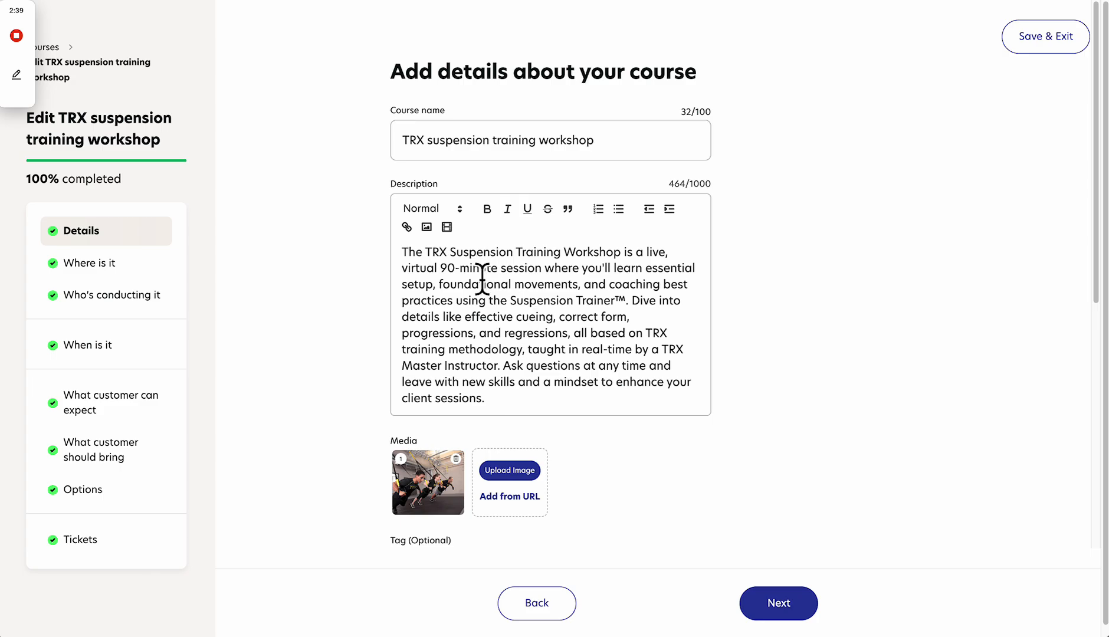
pyautogui.scroll(-3, 484, 280)
pyautogui.scroll(-3, 338, 301)
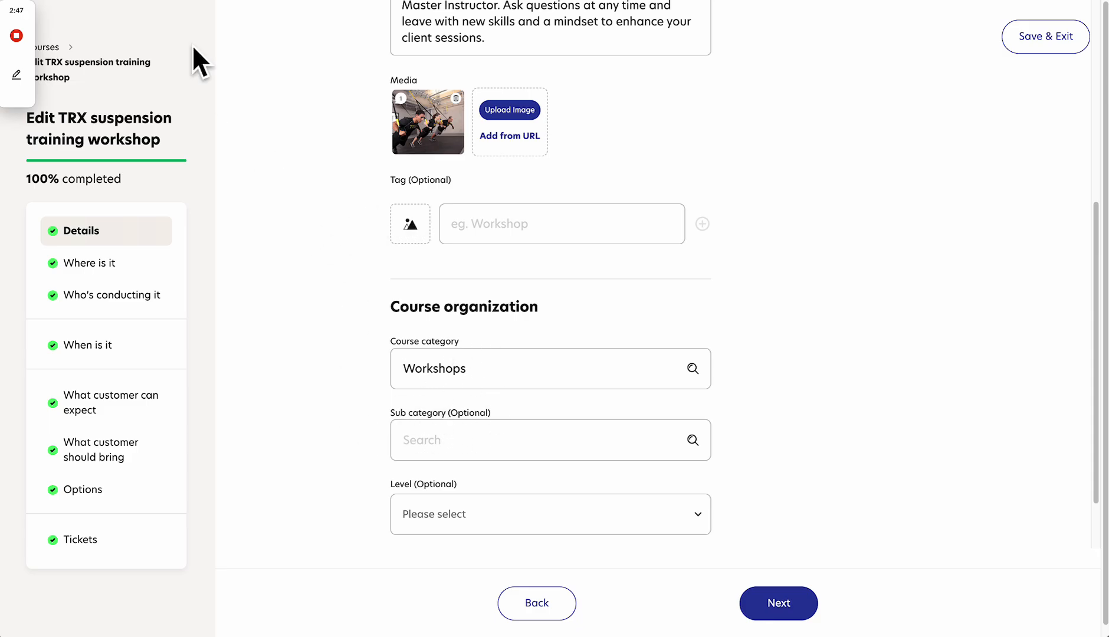
# Step: Switch to the Power Barre storefront and view the Workshops category on the Events page
pyautogui.hotkey('ctrl', 'Tab')
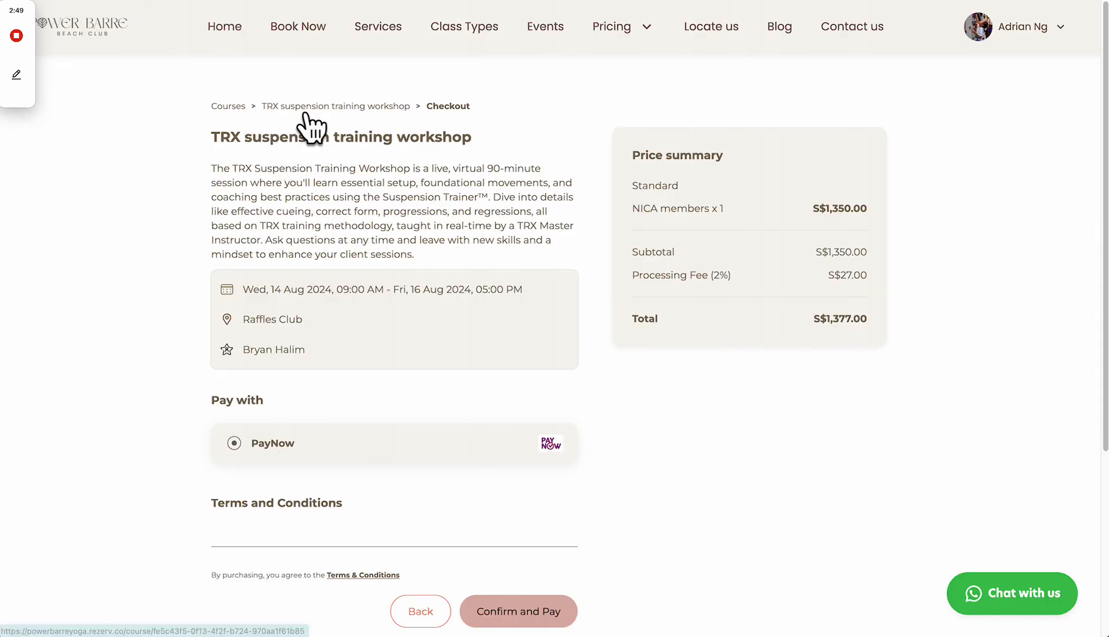
pyautogui.click(533, 27)
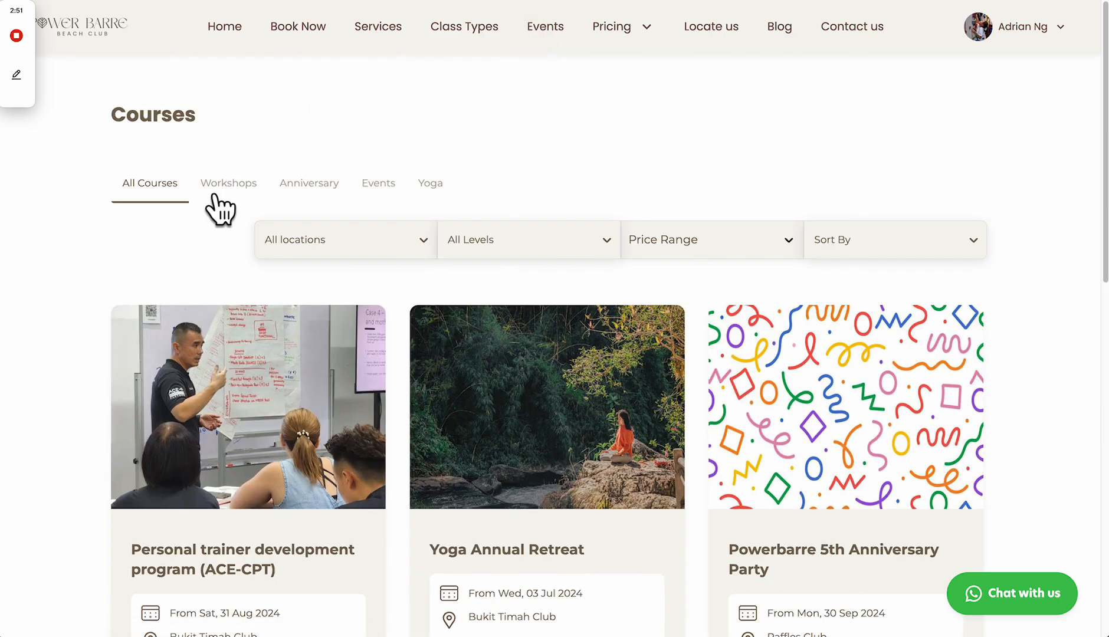
pyautogui.click(214, 190)
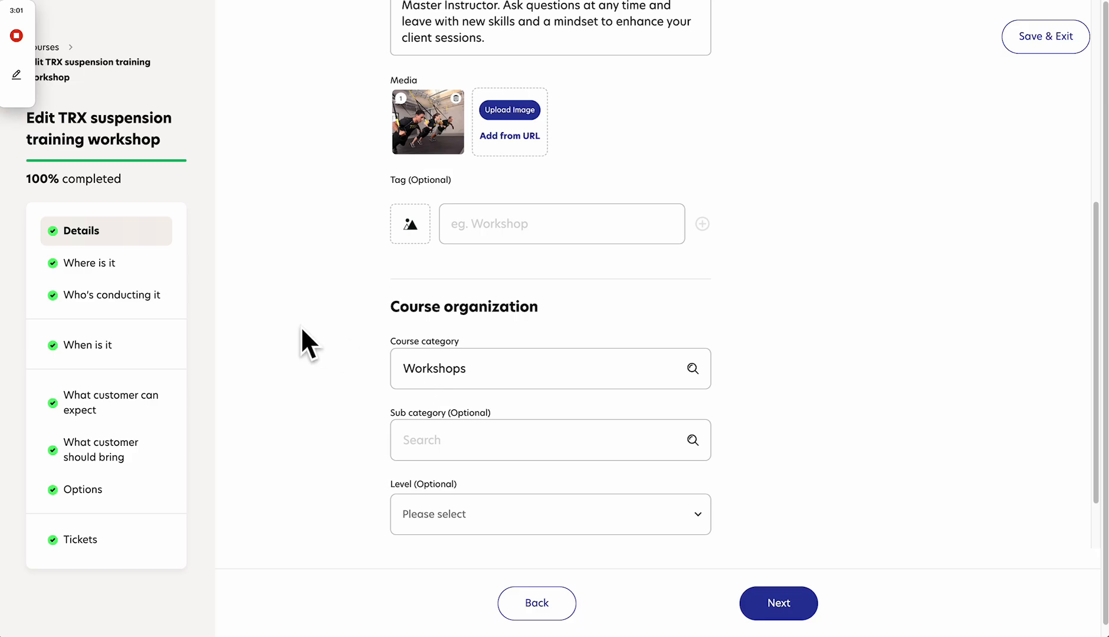
# Step: Go to the workshop's location settings and examine the Hybrid and Online options before returning to Onsite
pyautogui.click(776, 602)
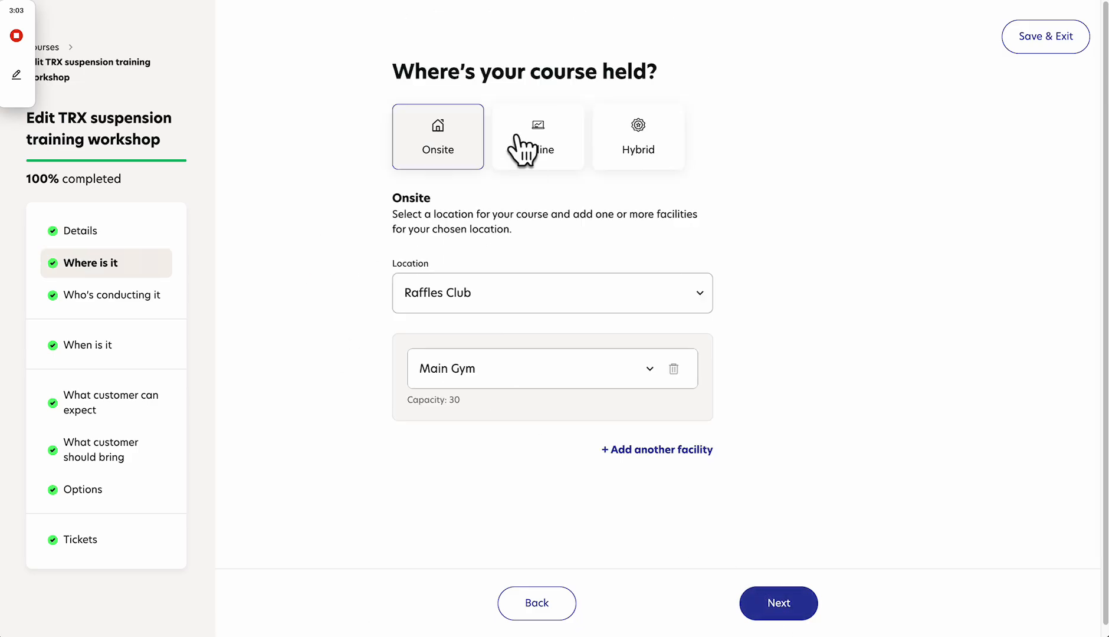
pyautogui.click(616, 144)
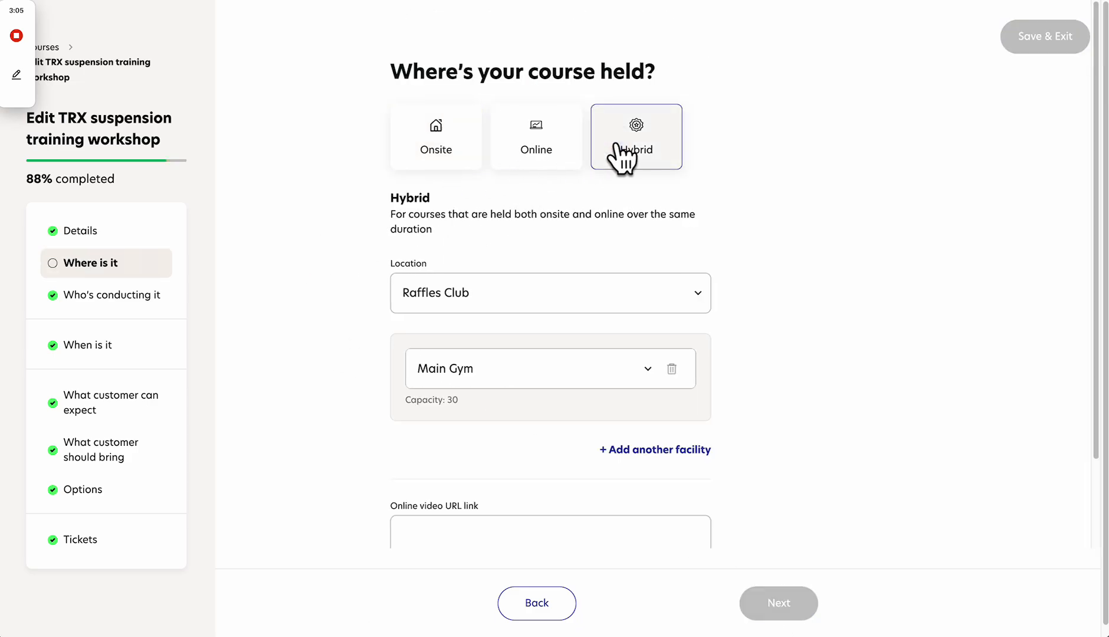
pyautogui.scroll(-2, 530, 190)
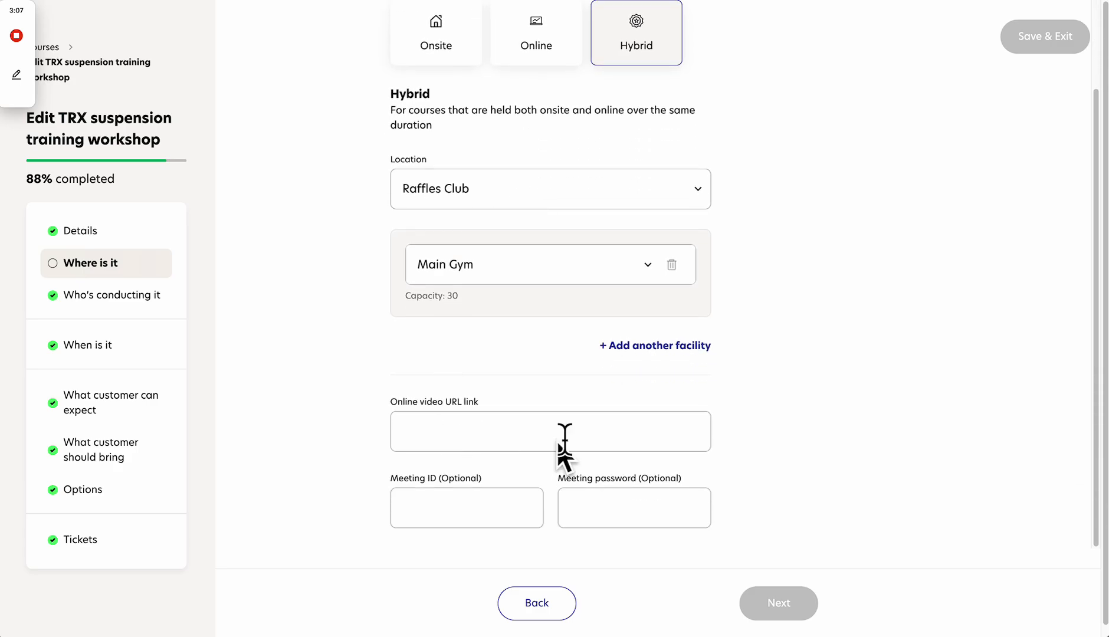
pyautogui.scroll(2, 526, 384)
pyautogui.click(531, 111)
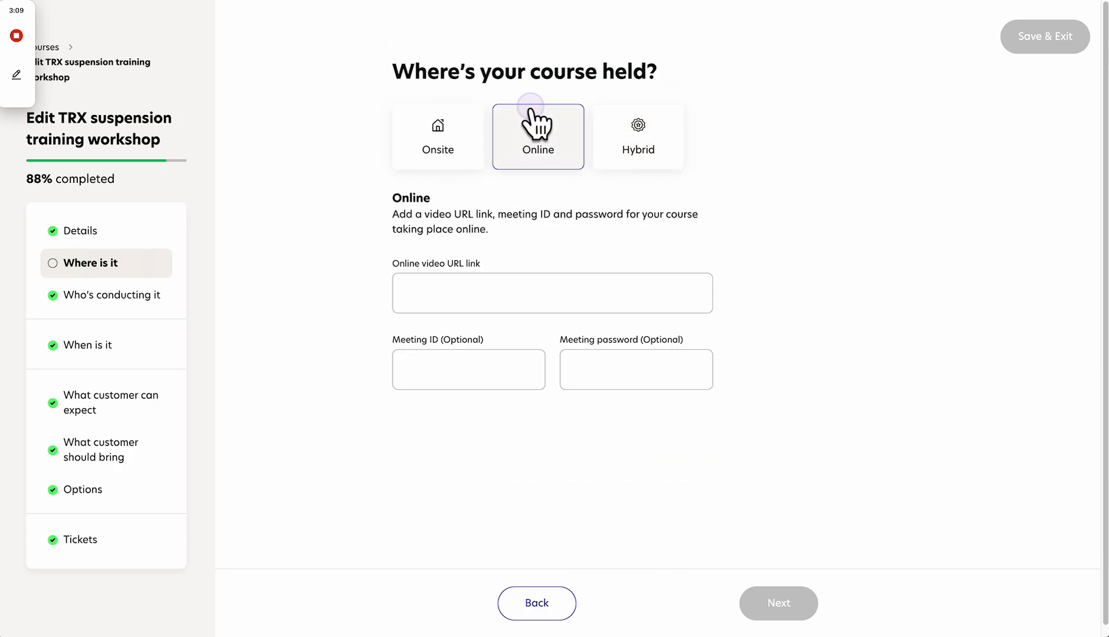
pyautogui.click(437, 121)
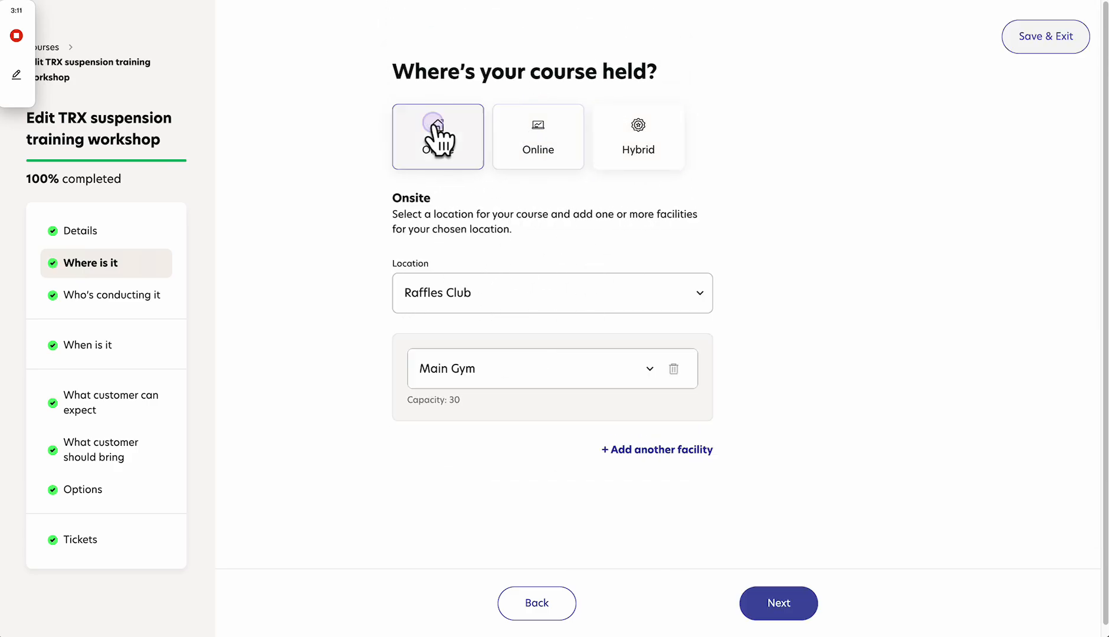
# Step: Look through the onsite location and facility choices, keeping Raffles Club and Main Gym
pyautogui.click(458, 295)
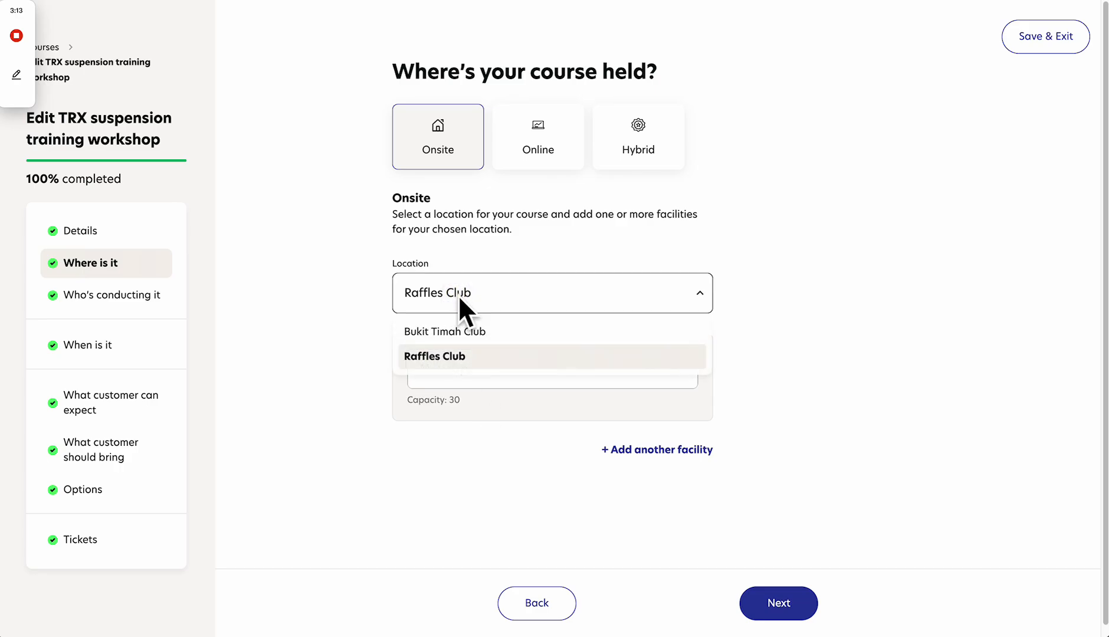
pyautogui.click(458, 357)
pyautogui.click(458, 386)
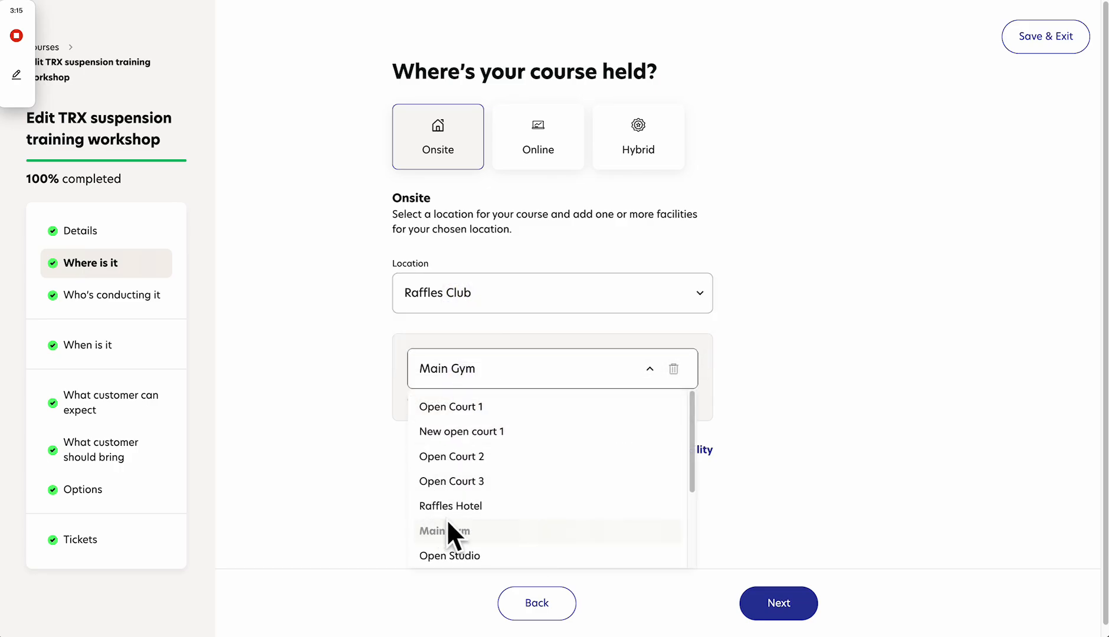
pyautogui.click(322, 481)
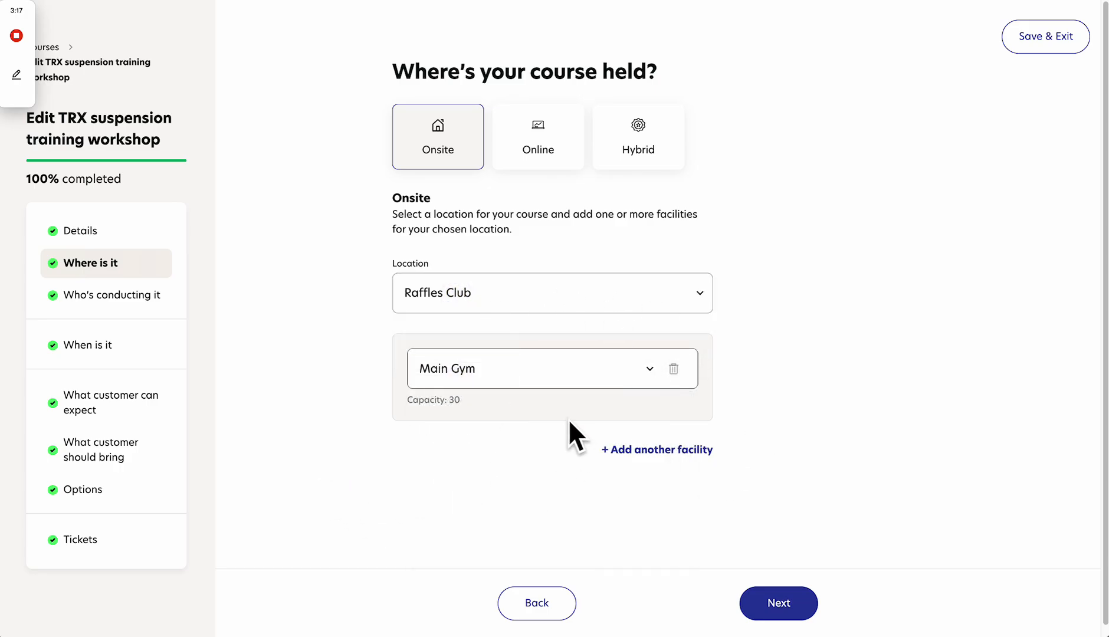
pyautogui.scroll(-1, 569, 420)
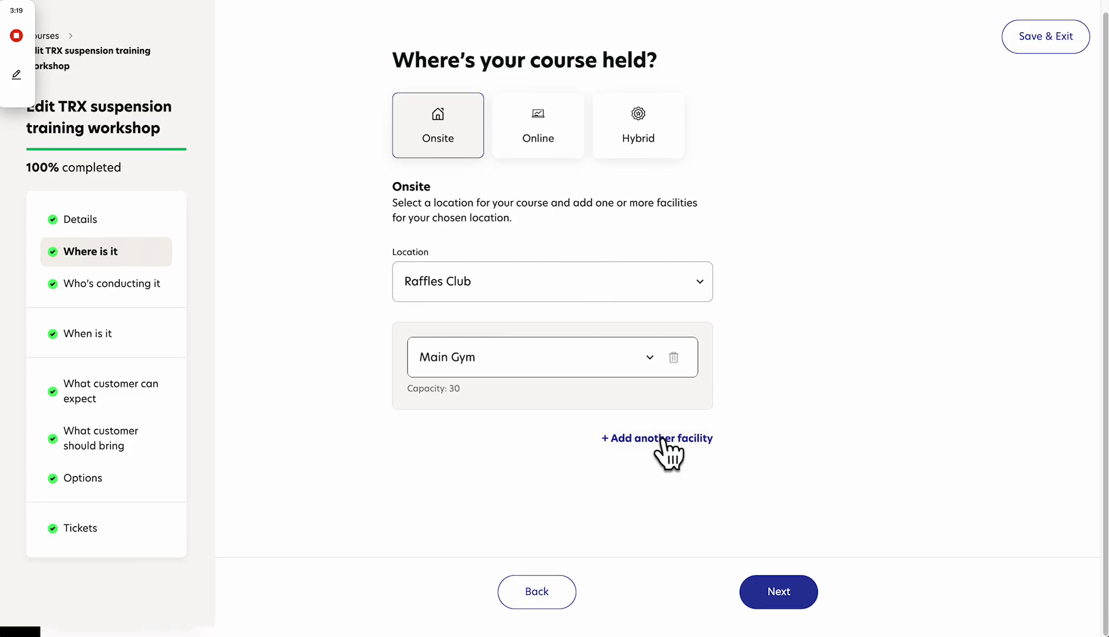
# Step: Review how the course is conducted and set the facilitator's role to Trainer
pyautogui.click(142, 290)
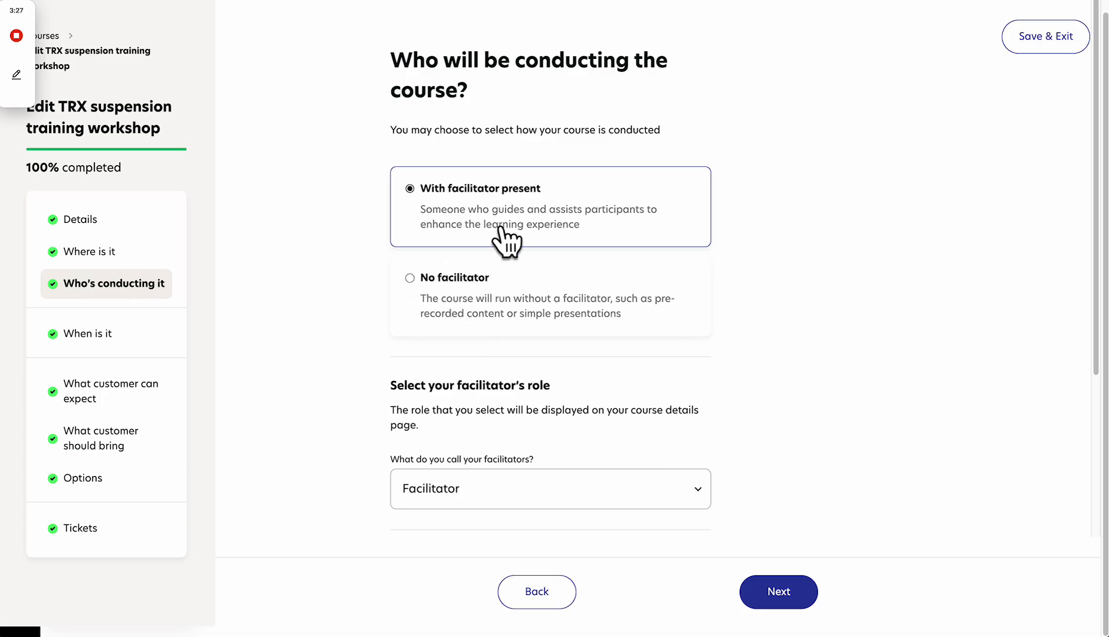
pyautogui.scroll(-5, 281, 179)
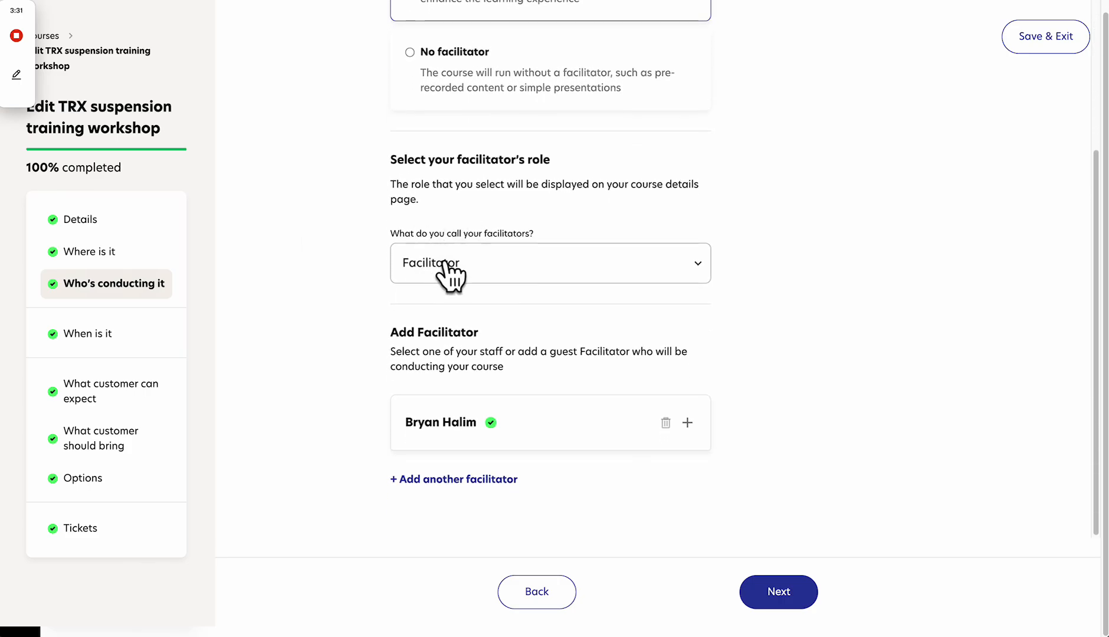
pyautogui.click(446, 259)
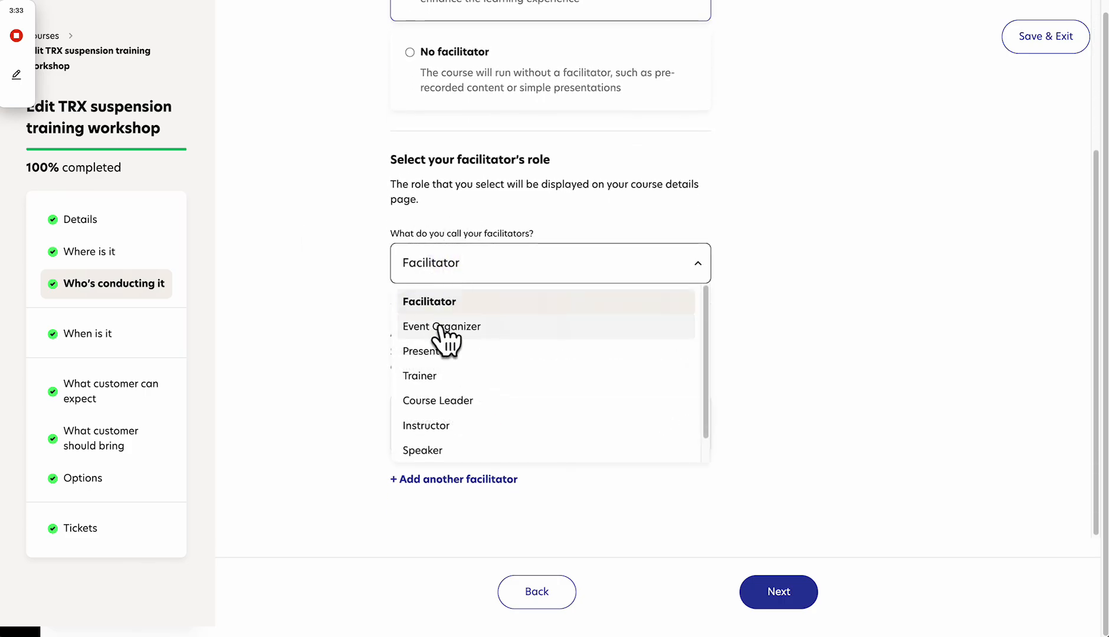
pyautogui.click(439, 375)
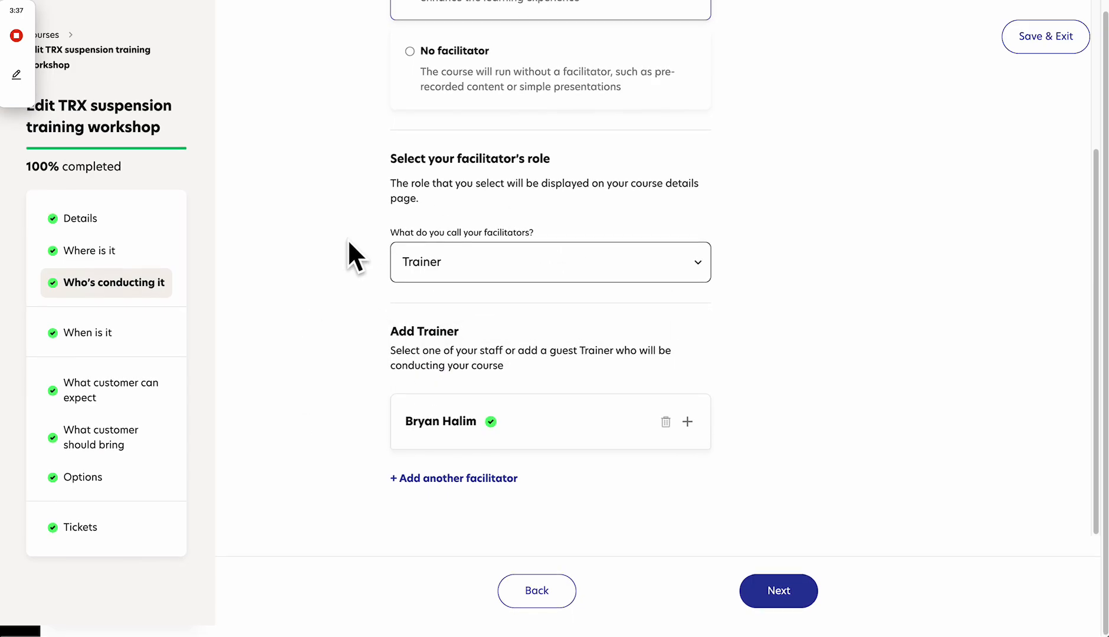
# Step: Add a second trainer entry to the workshop and set it to a guest facilitator
pyautogui.click(480, 478)
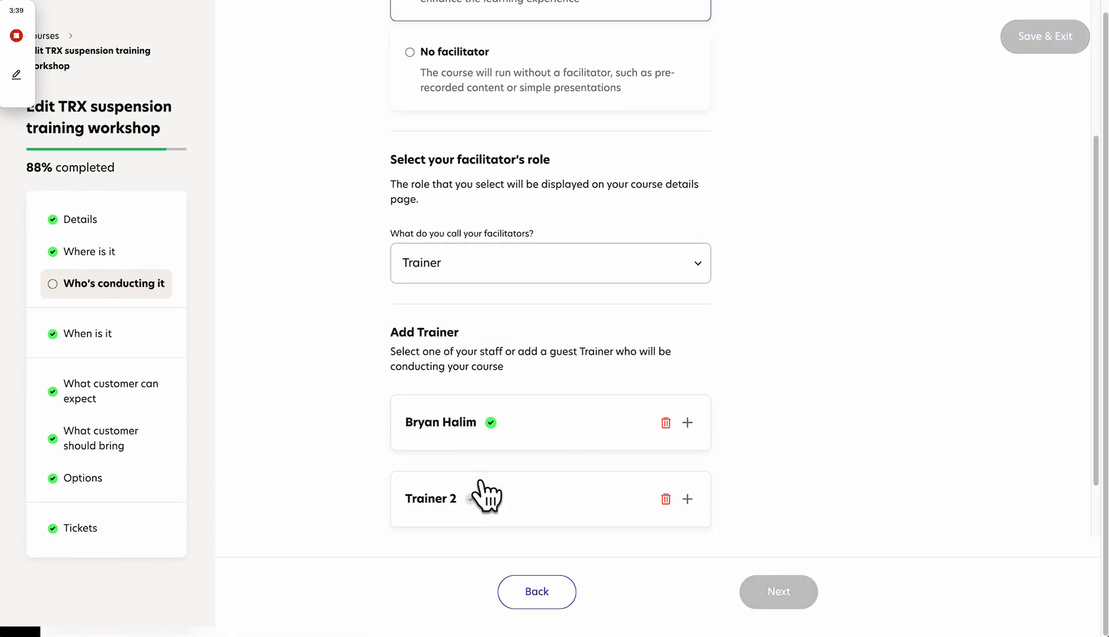
pyautogui.scroll(-2, 480, 479)
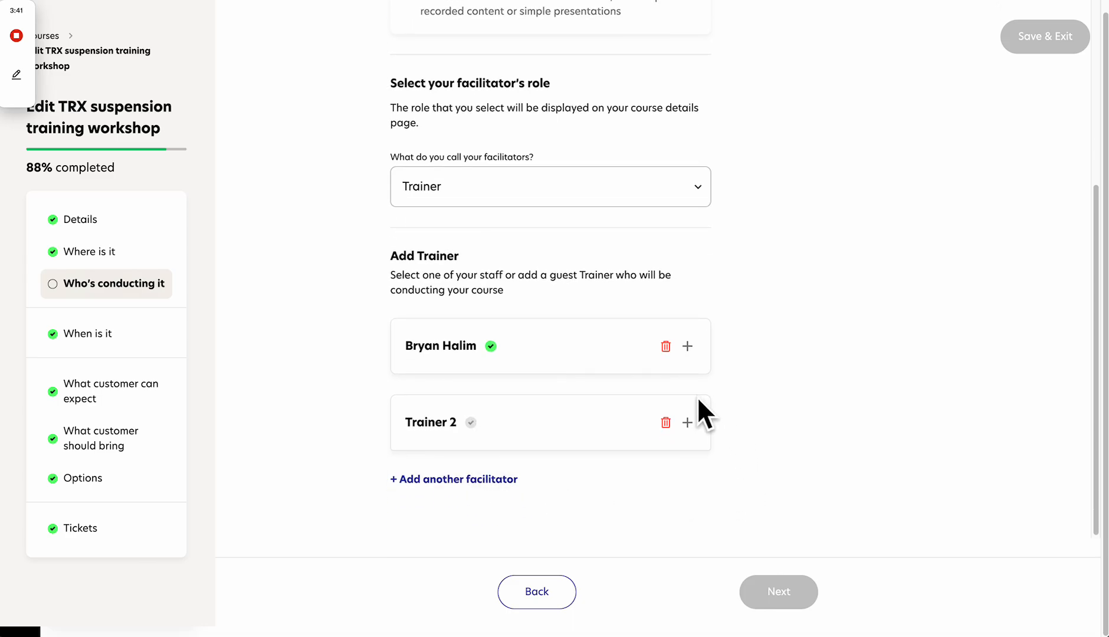
pyautogui.click(688, 423)
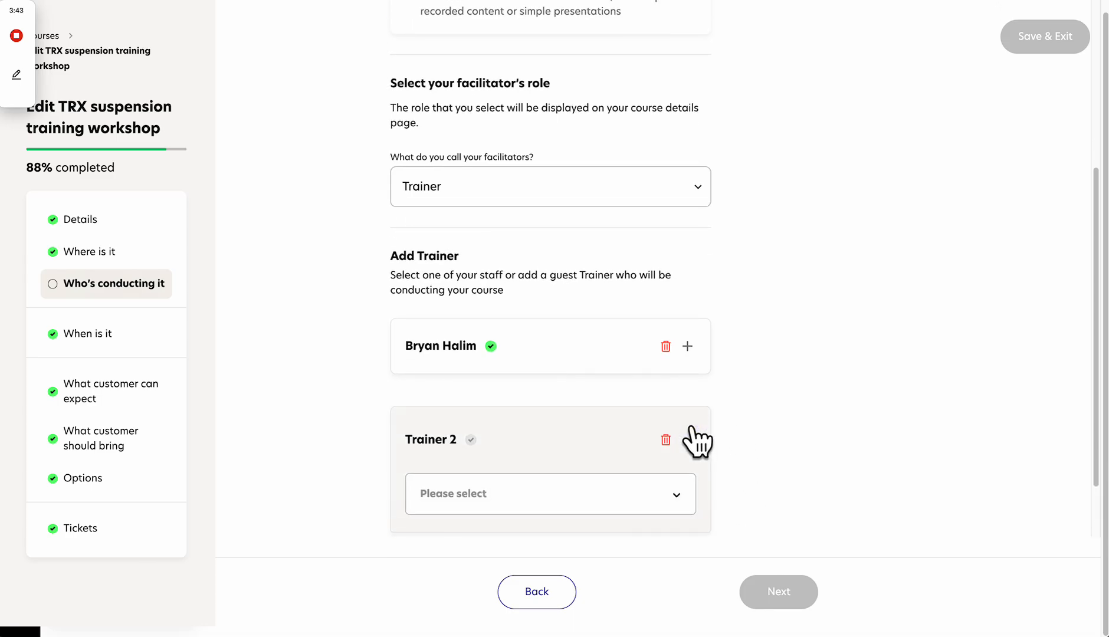
pyautogui.click(528, 491)
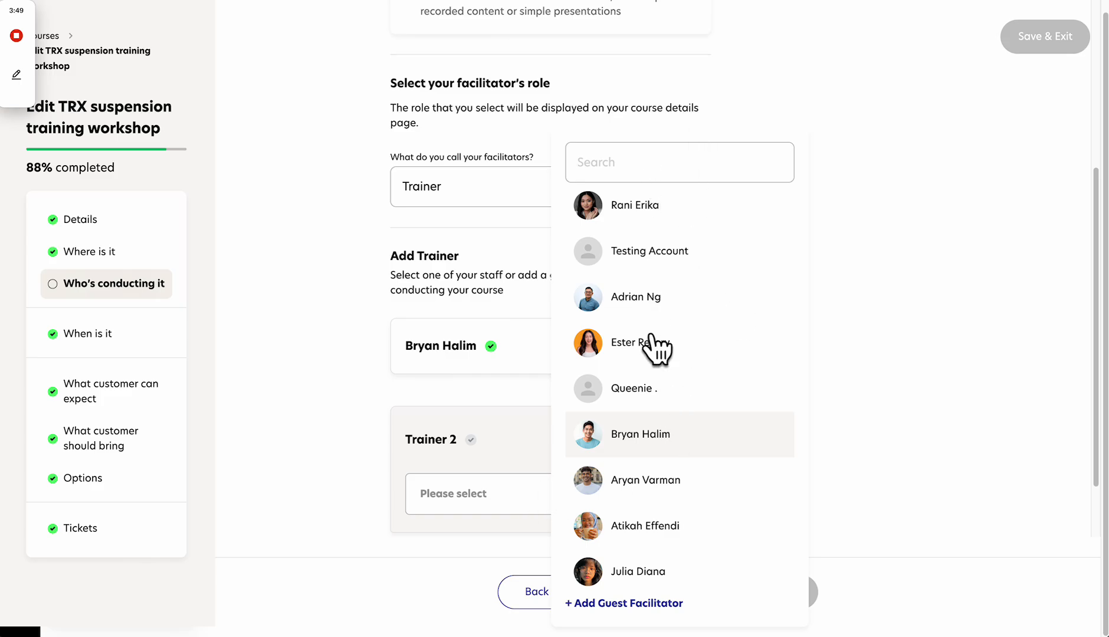
pyautogui.click(614, 603)
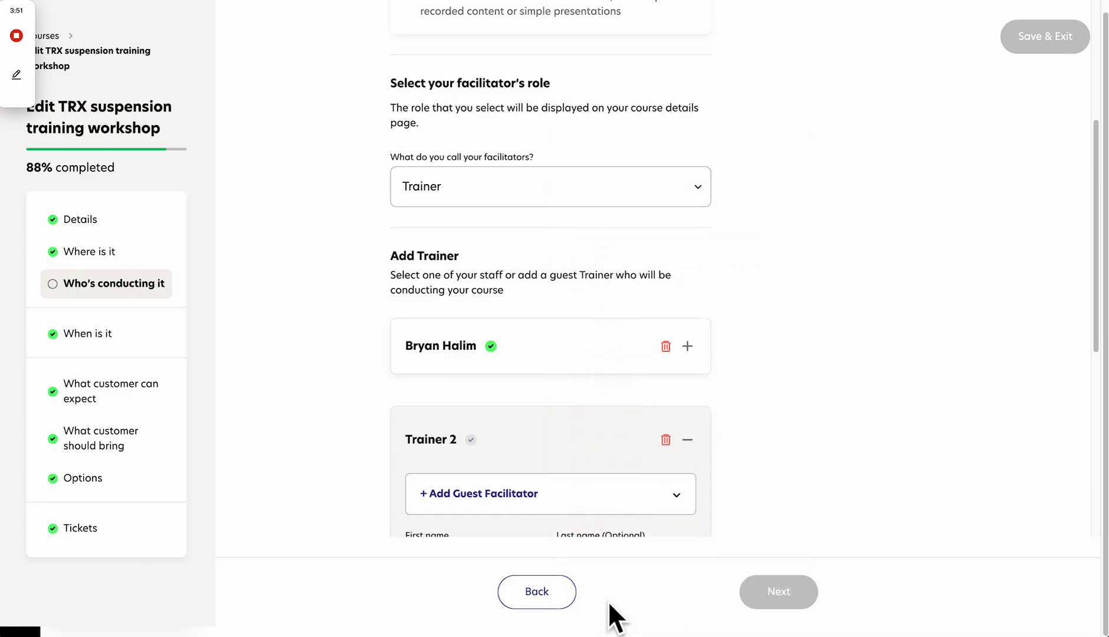
# Step: Look through the guest facilitator's name, image, mobile number and email fields, leaving them empty
pyautogui.scroll(-5, 507, 446)
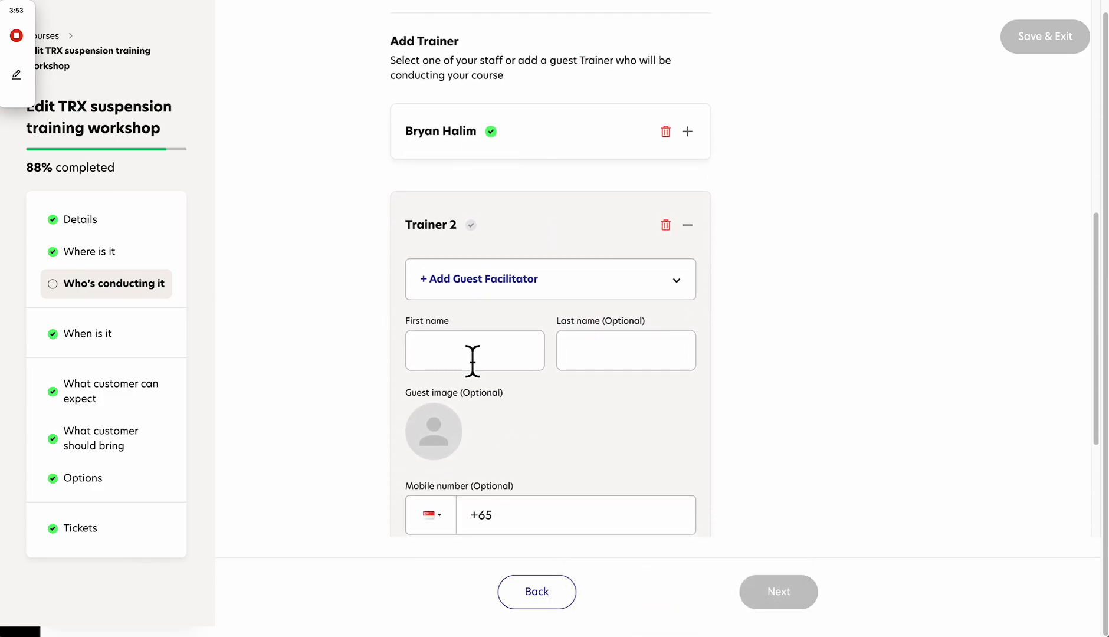
pyautogui.click(473, 360)
pyautogui.scroll(-3, 470, 354)
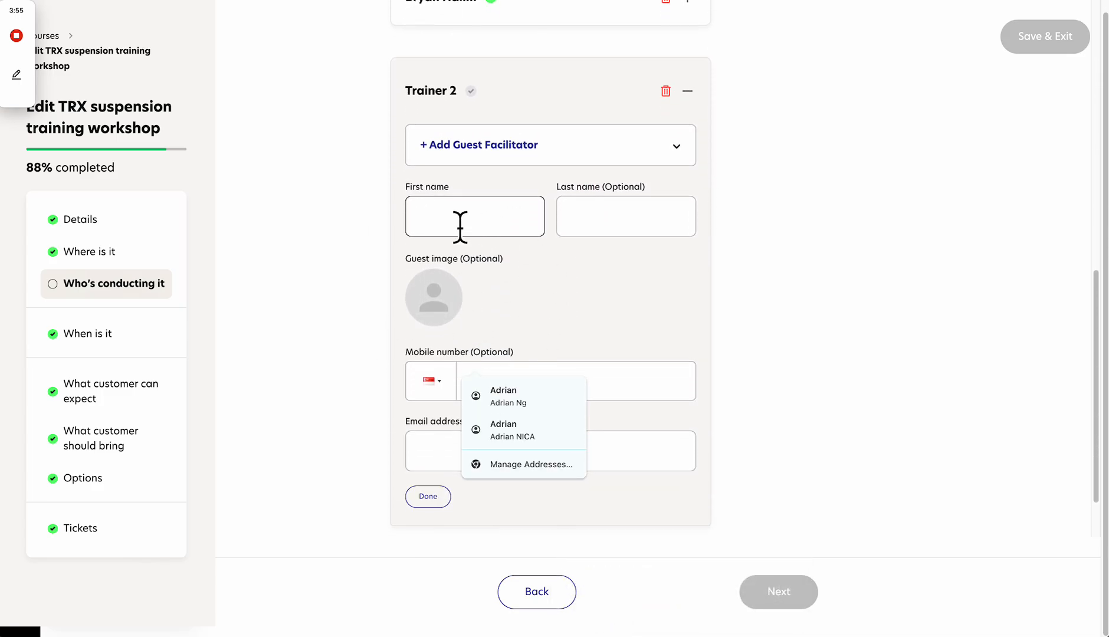
pyautogui.click(332, 219)
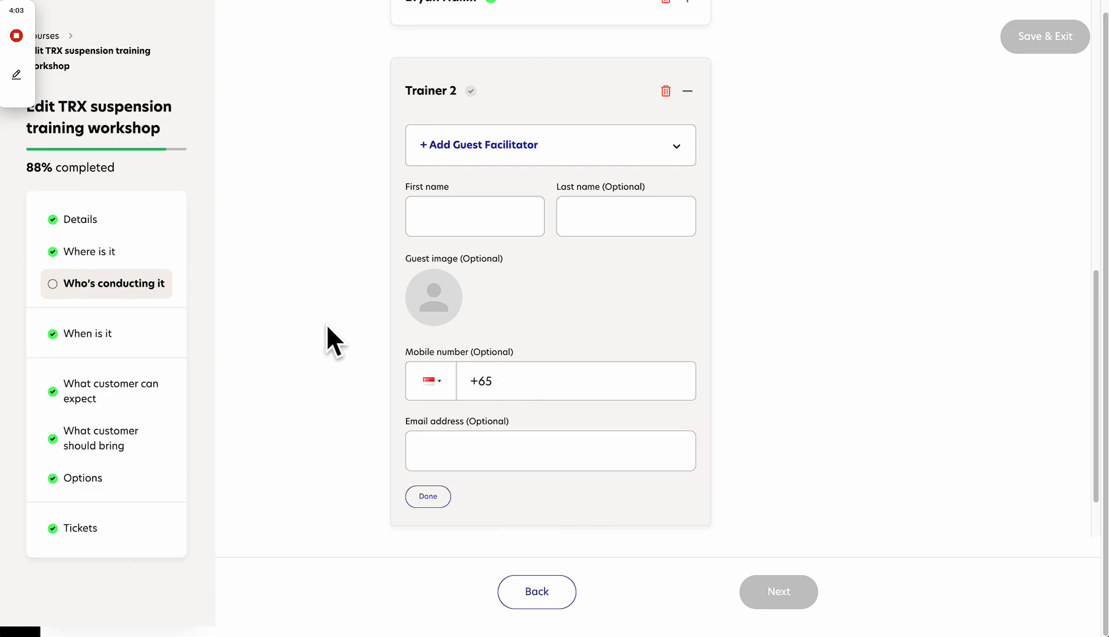
# Step: Go to the workshop's schedule settings and examine the single and recurring course types and the start and end dates
pyautogui.click(112, 335)
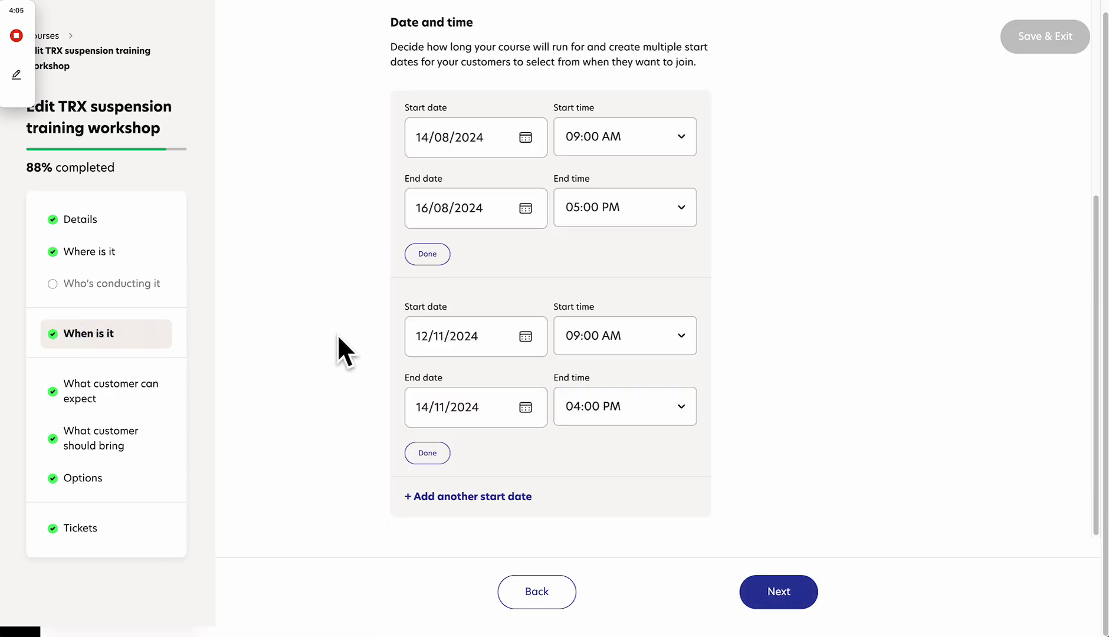
pyautogui.scroll(5, 337, 333)
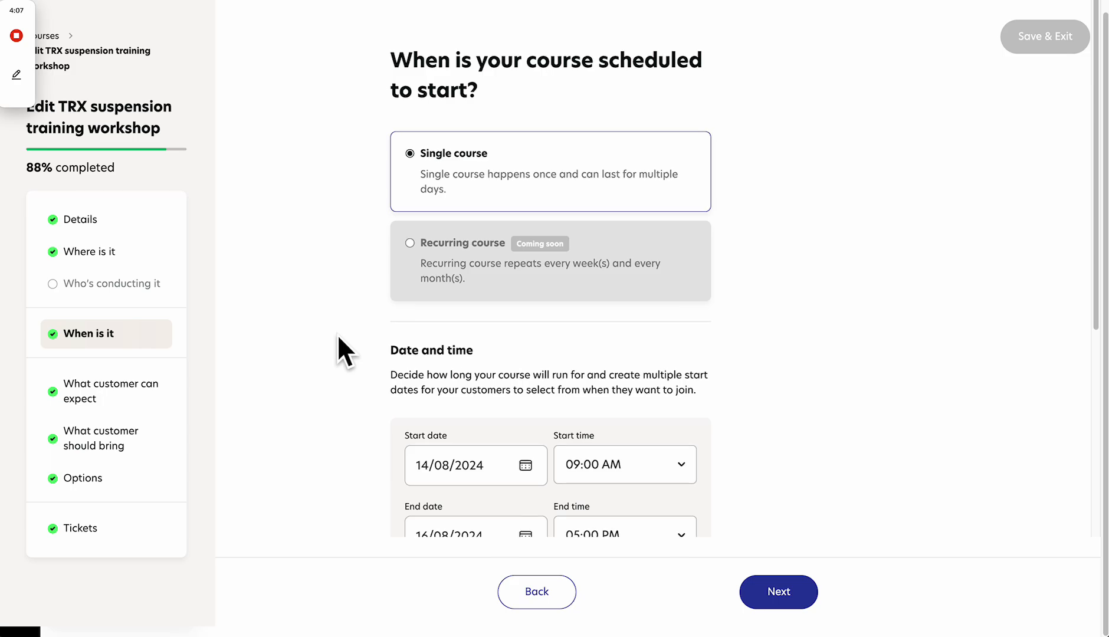
pyautogui.scroll(1, 336, 333)
pyautogui.scroll(-2, 338, 336)
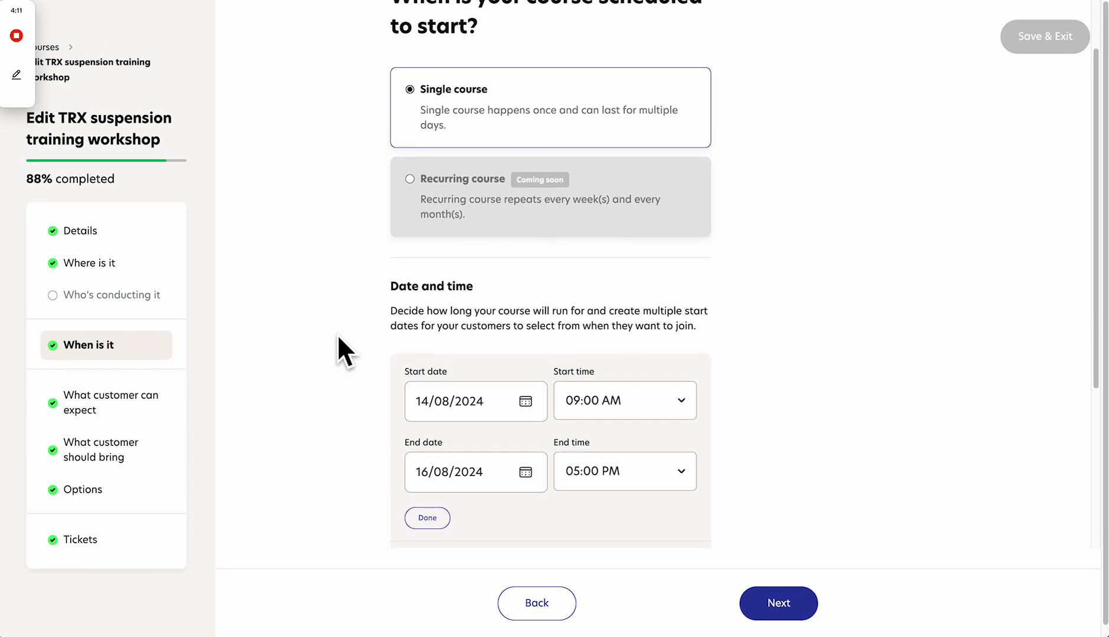
pyautogui.scroll(-3, 338, 335)
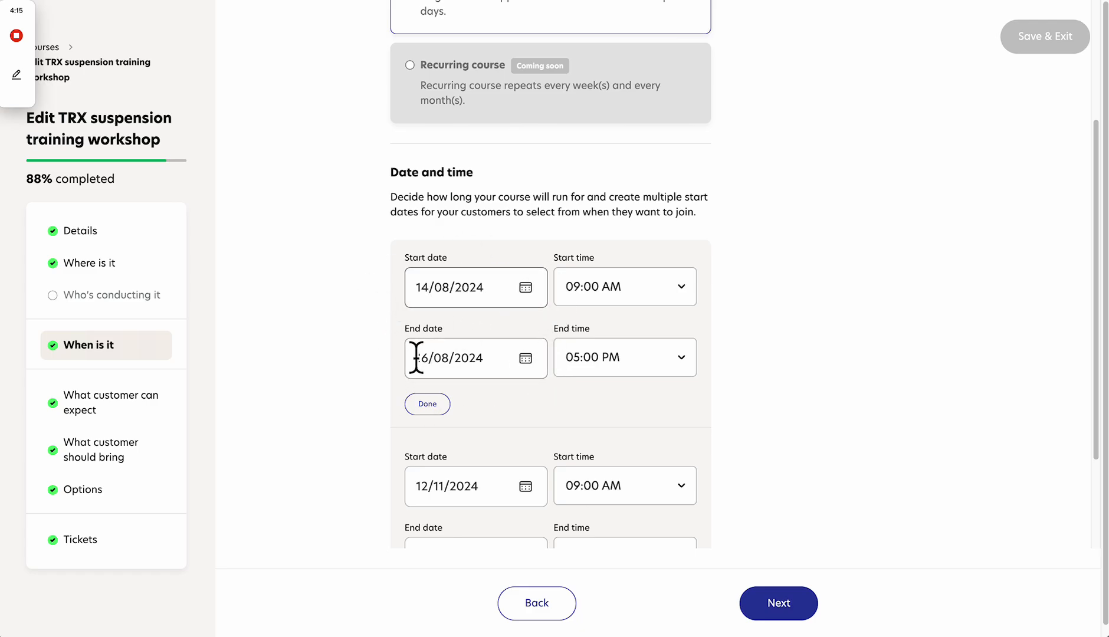
pyautogui.scroll(-4, 330, 335)
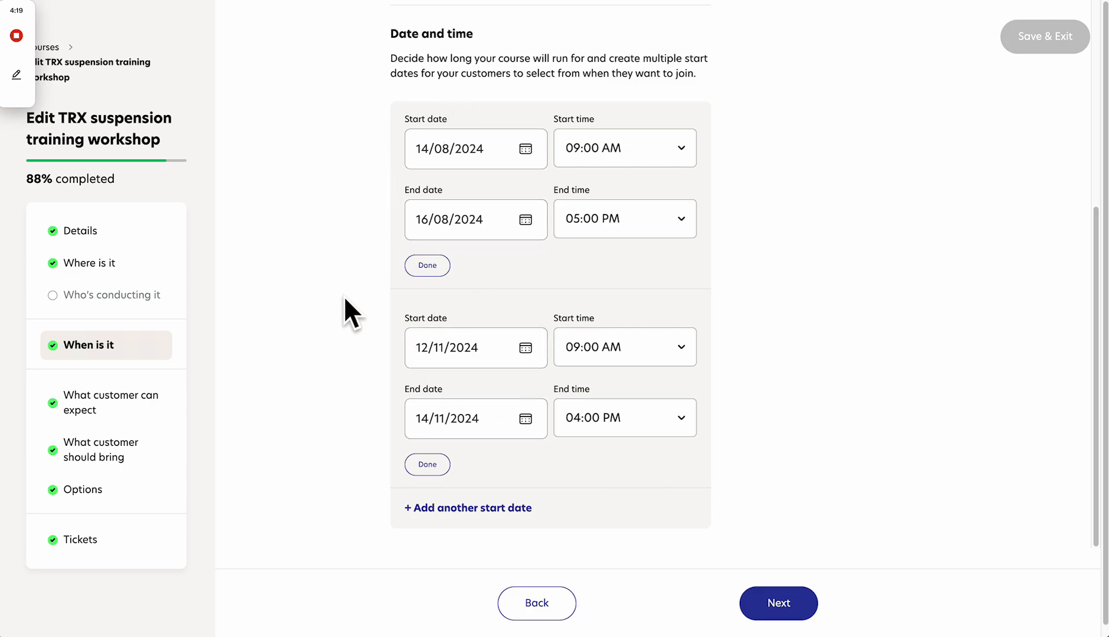
pyautogui.scroll(4, 341, 322)
pyautogui.scroll(5, 341, 322)
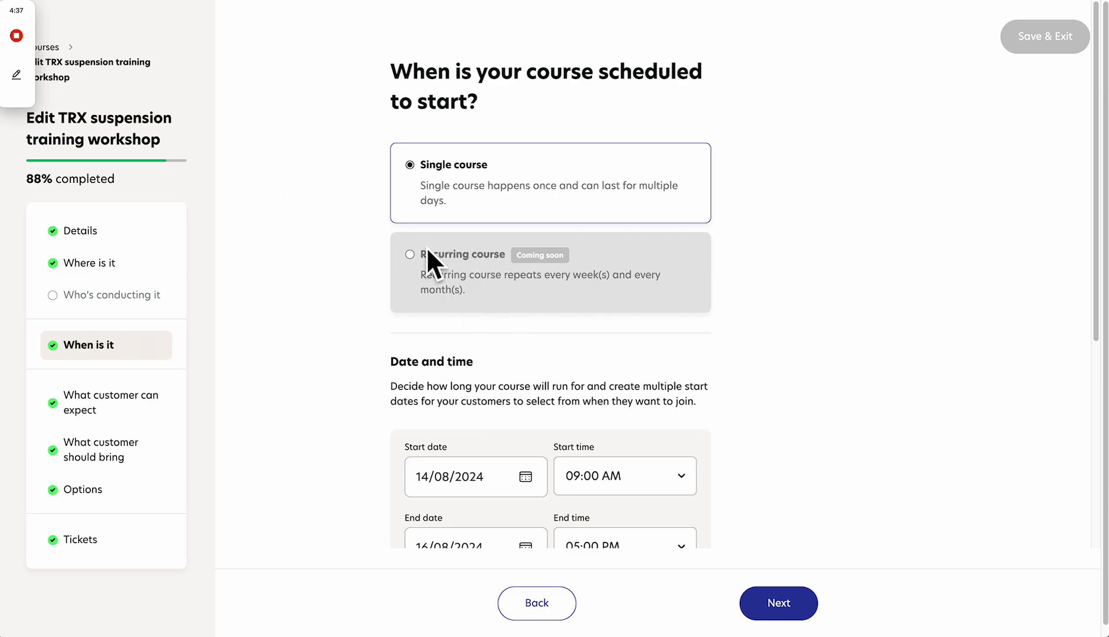
pyautogui.scroll(-3, 293, 209)
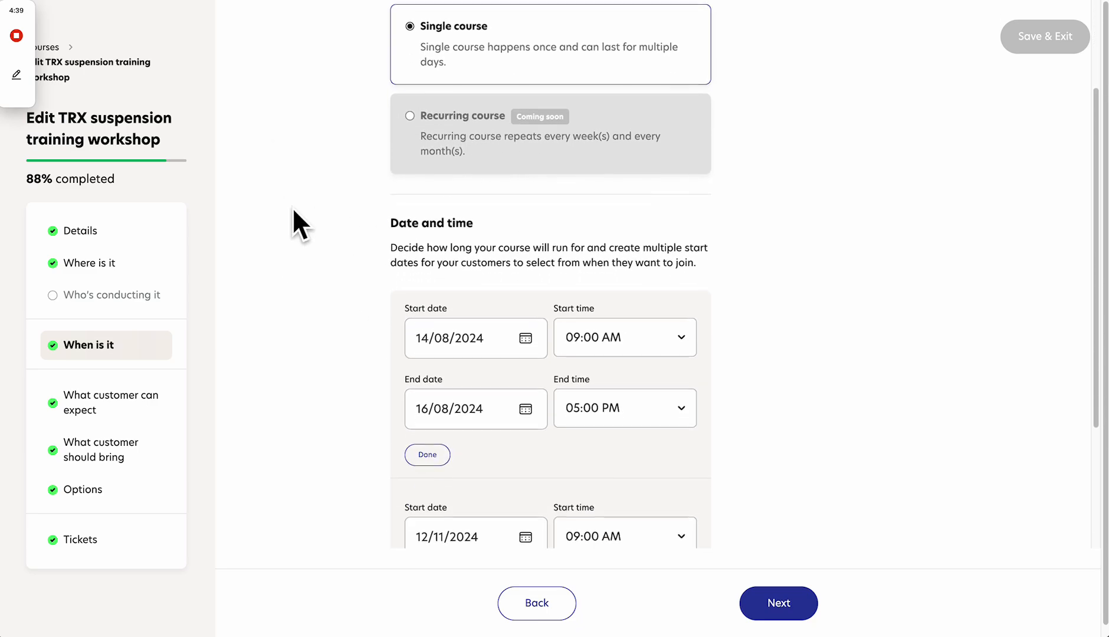
pyautogui.scroll(-4, 292, 207)
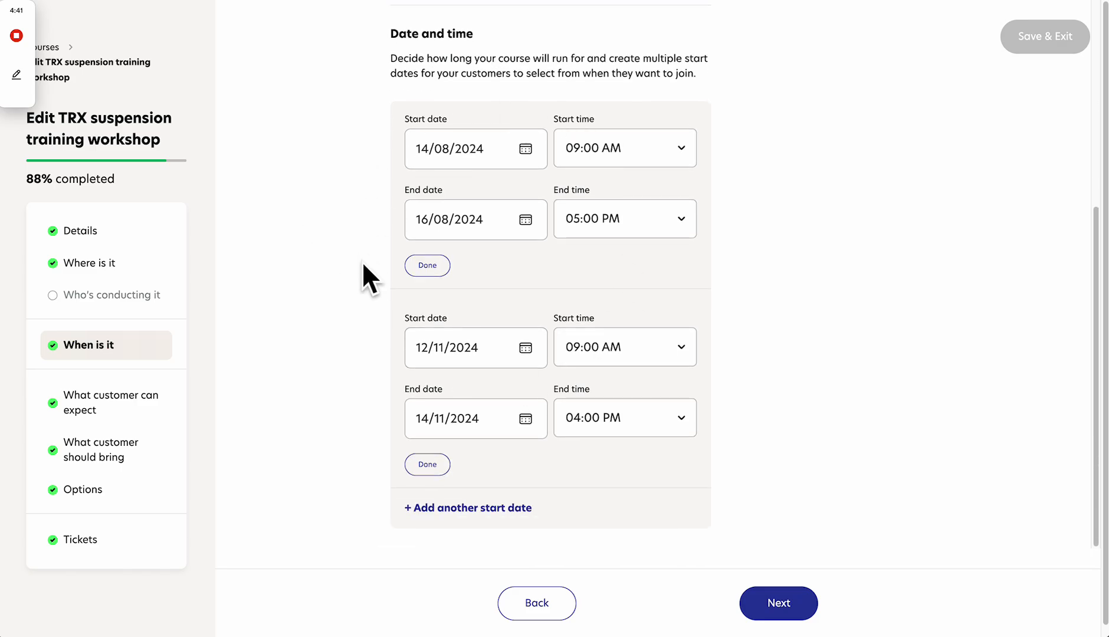
# Step: Open the workshop's customer expectation settings, and switch to the Power Barre storefront to view the TRX suspension training workshop's sign-up page
pyautogui.click(118, 407)
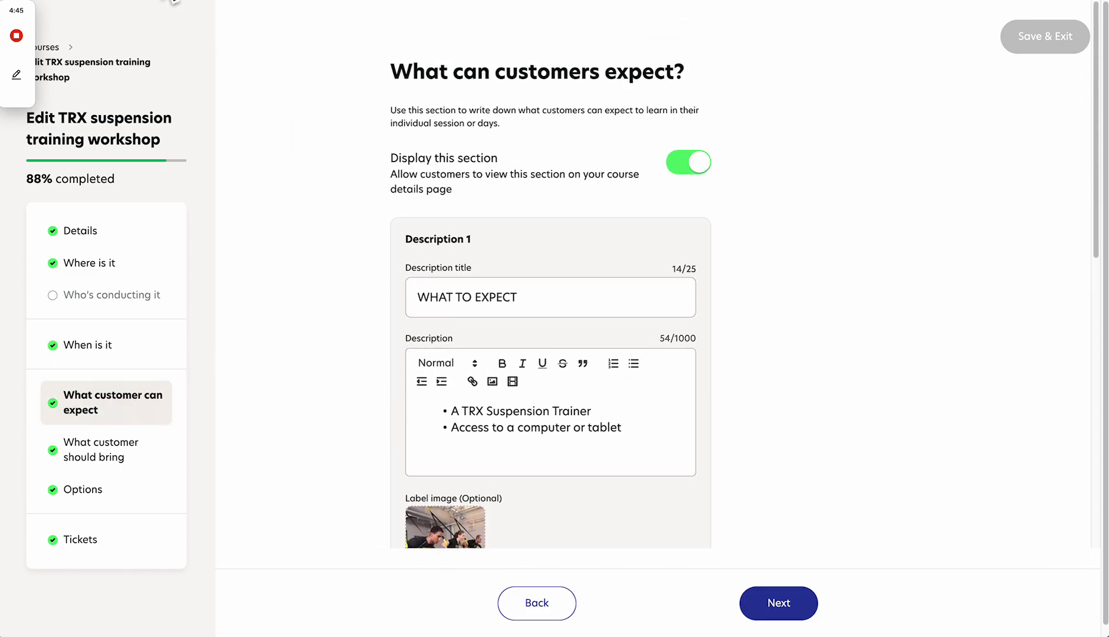
pyautogui.click(155, 0)
pyautogui.scroll(-1, 265, 374)
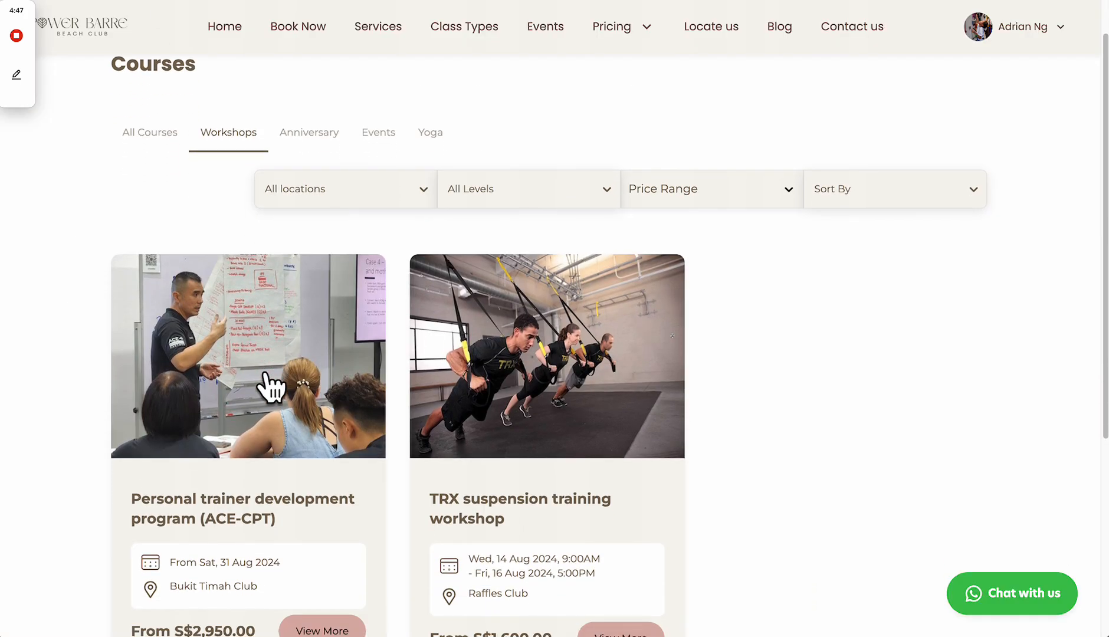
pyautogui.click(525, 325)
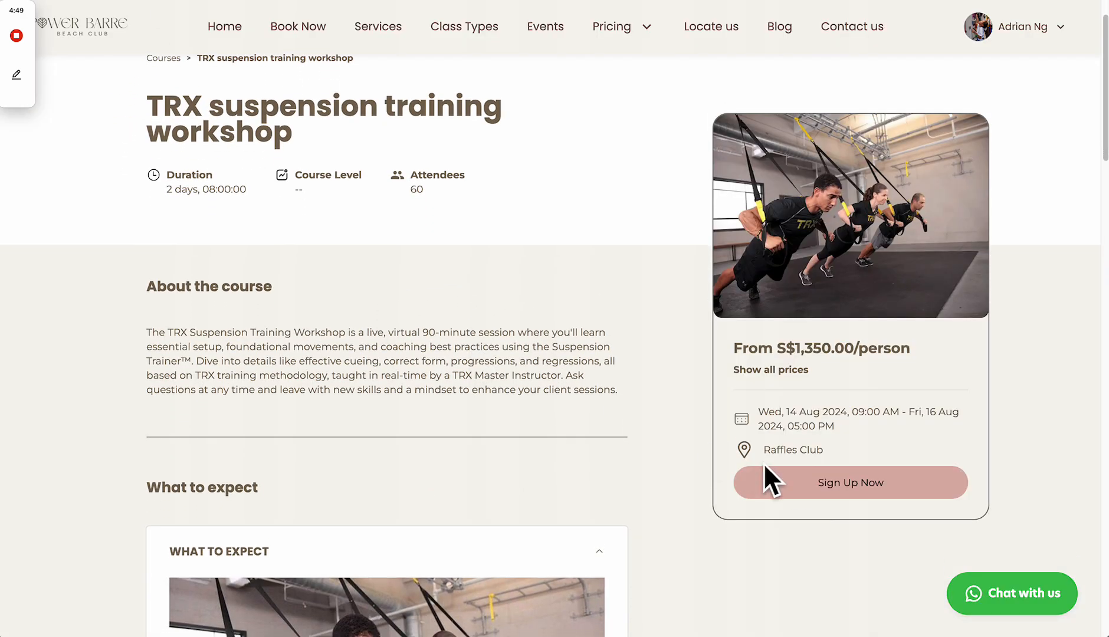
pyautogui.click(767, 475)
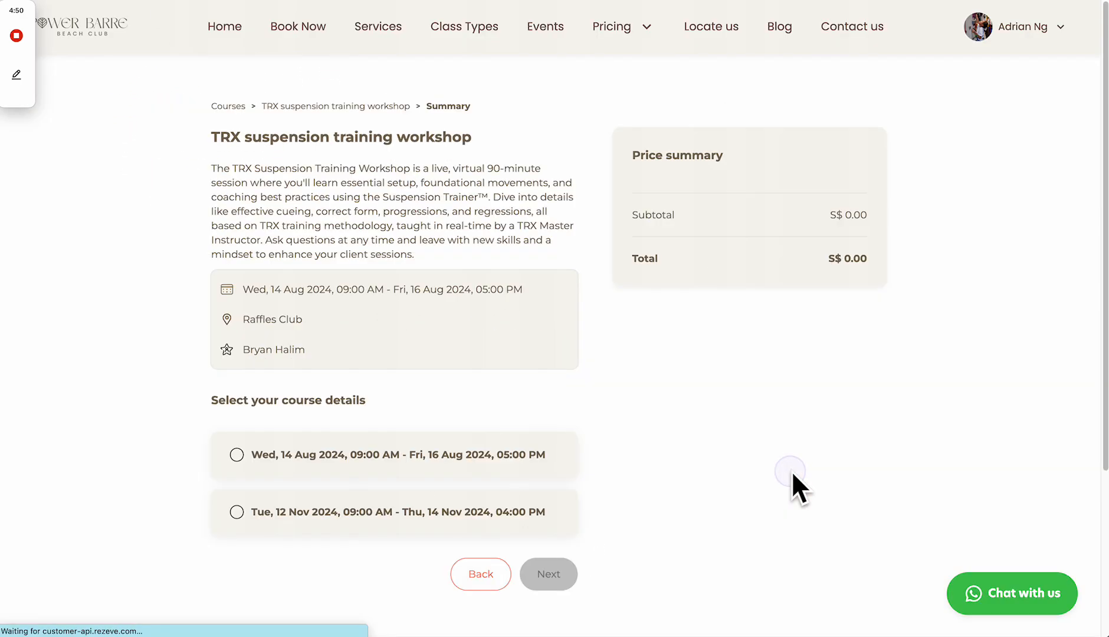
# Step: Return to the workshop's storefront details page and examine the What to expect and Included in this course sections
pyautogui.click(21, 0)
pyautogui.scroll(-2, 194, 265)
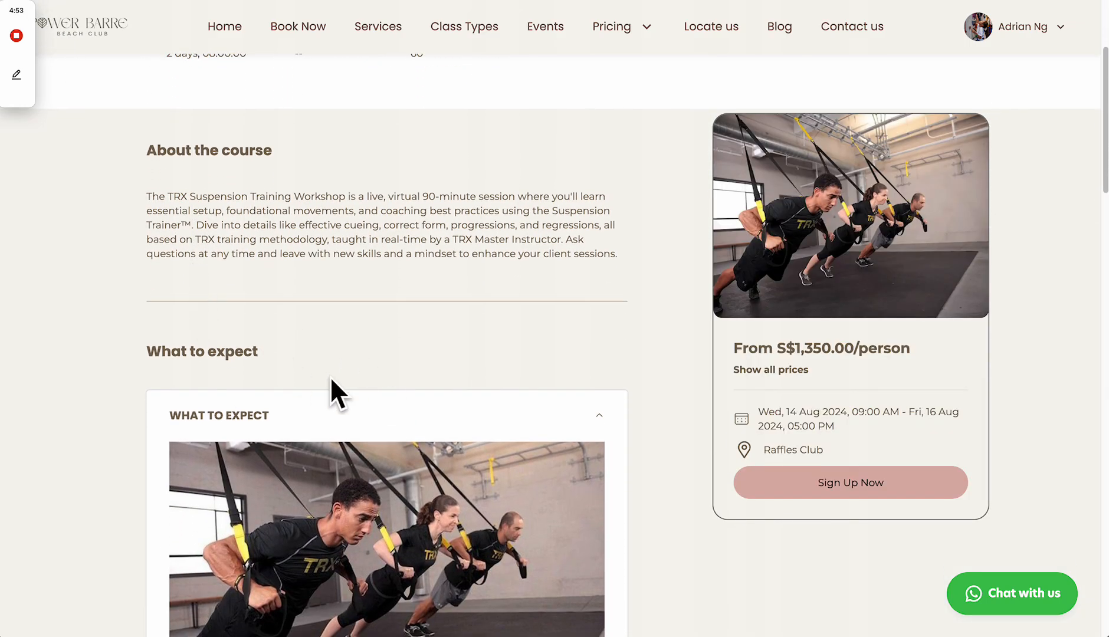
pyautogui.scroll(-4, 331, 379)
pyautogui.scroll(-4, 285, 236)
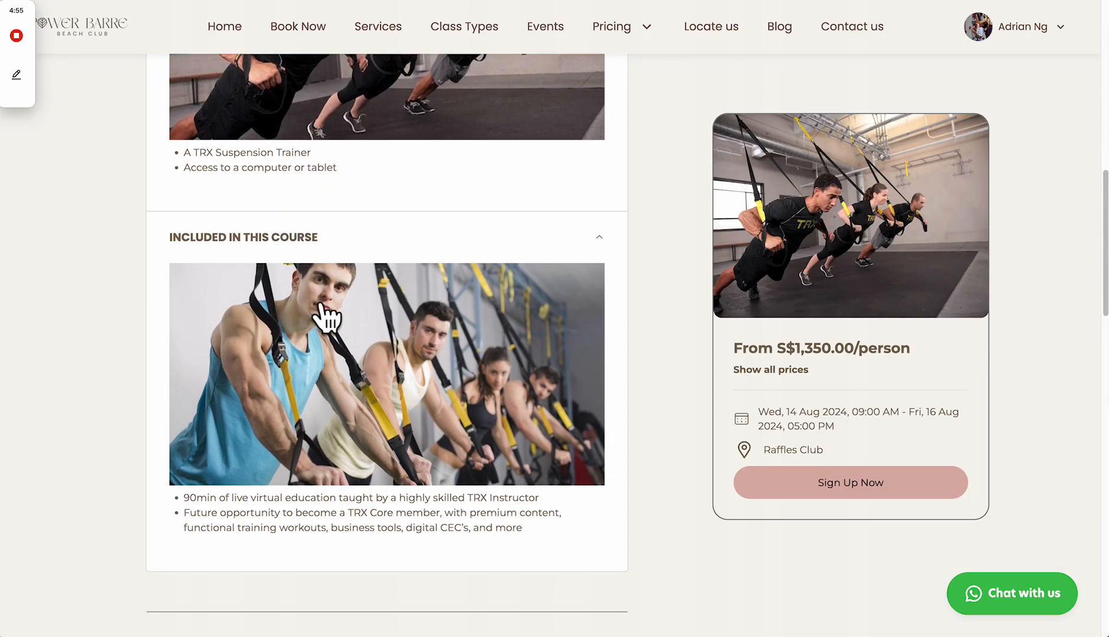
# Step: Switch back to the course admin and review the titles, text and images of both customer expectation descriptions
pyautogui.click(295, 0)
pyautogui.scroll(-1, 232, 233)
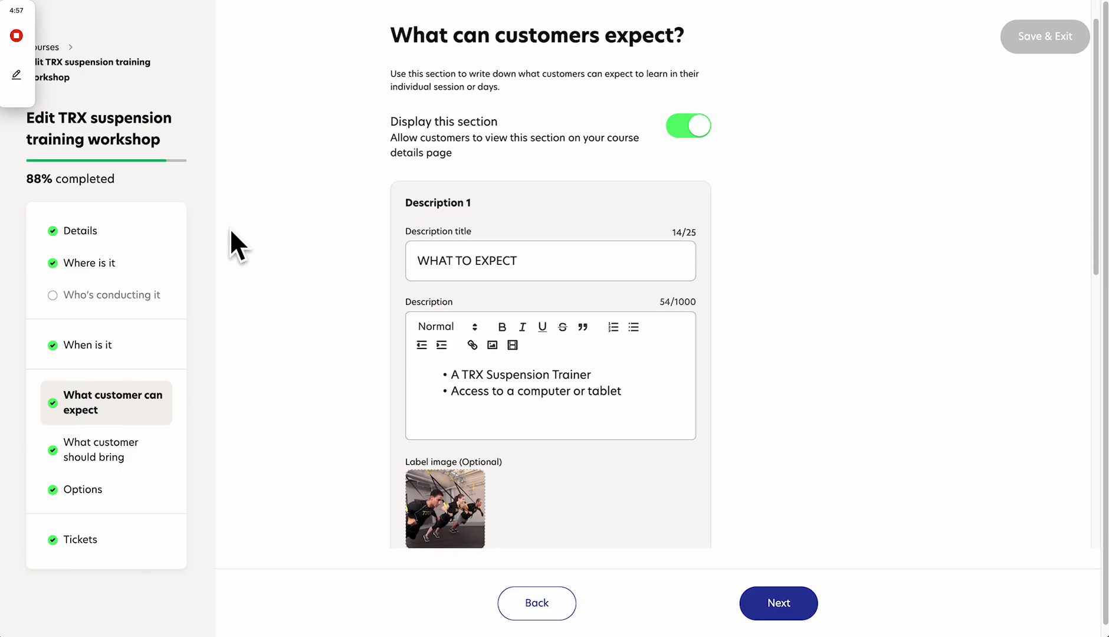
pyautogui.scroll(-1, 350, 296)
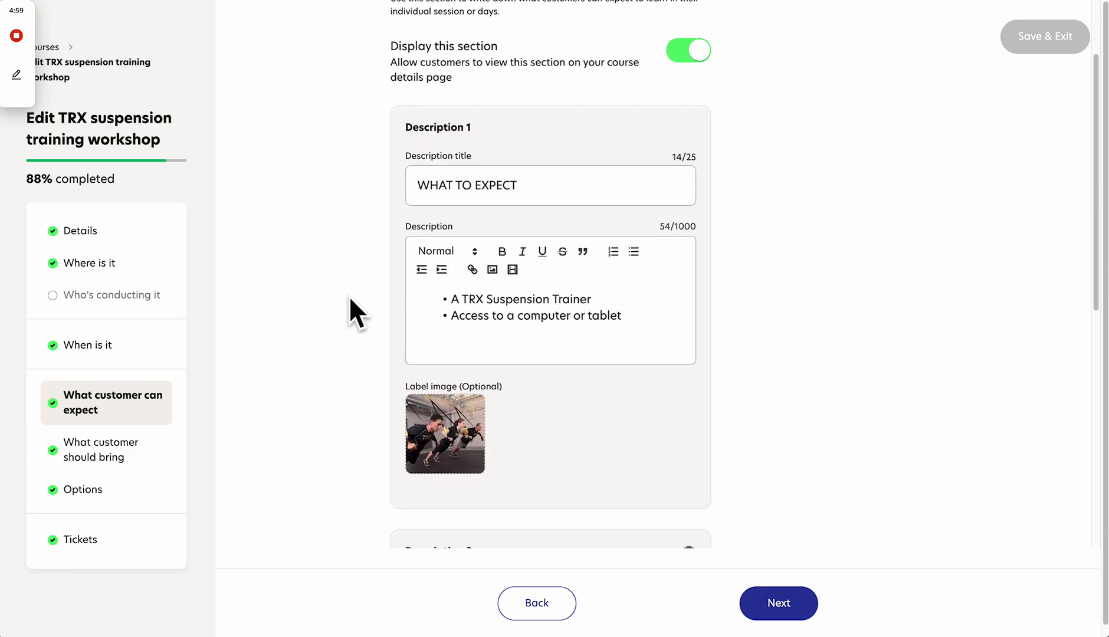
pyautogui.scroll(-7, 348, 295)
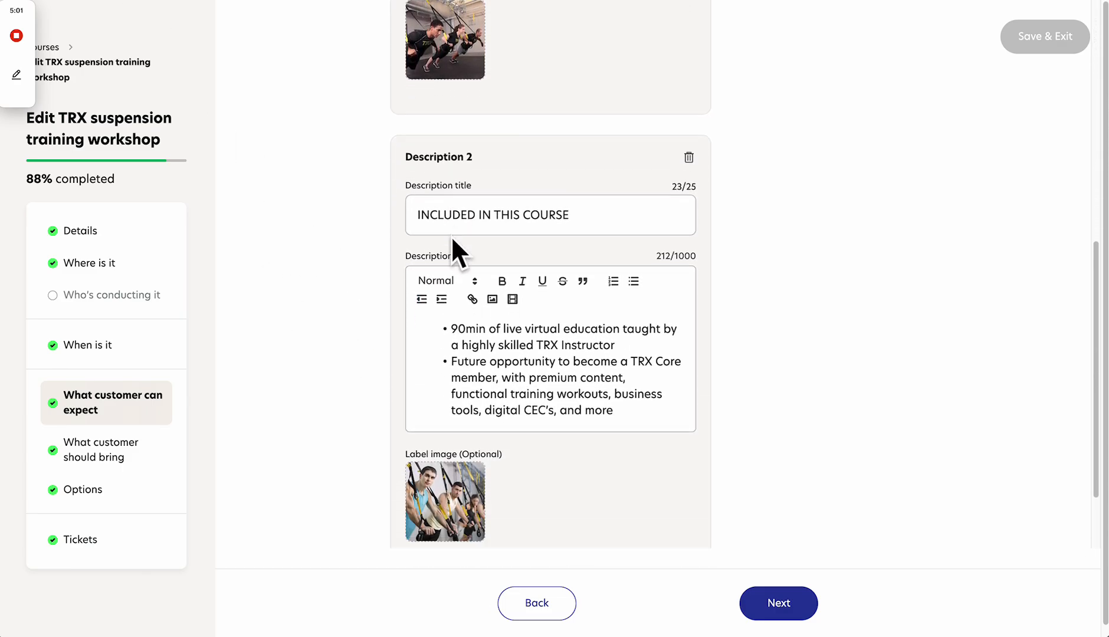
pyautogui.scroll(-1, 451, 236)
# Step: Review the setting for what customers should bring, and look over the course's purchase and booking options
pyautogui.click(154, 443)
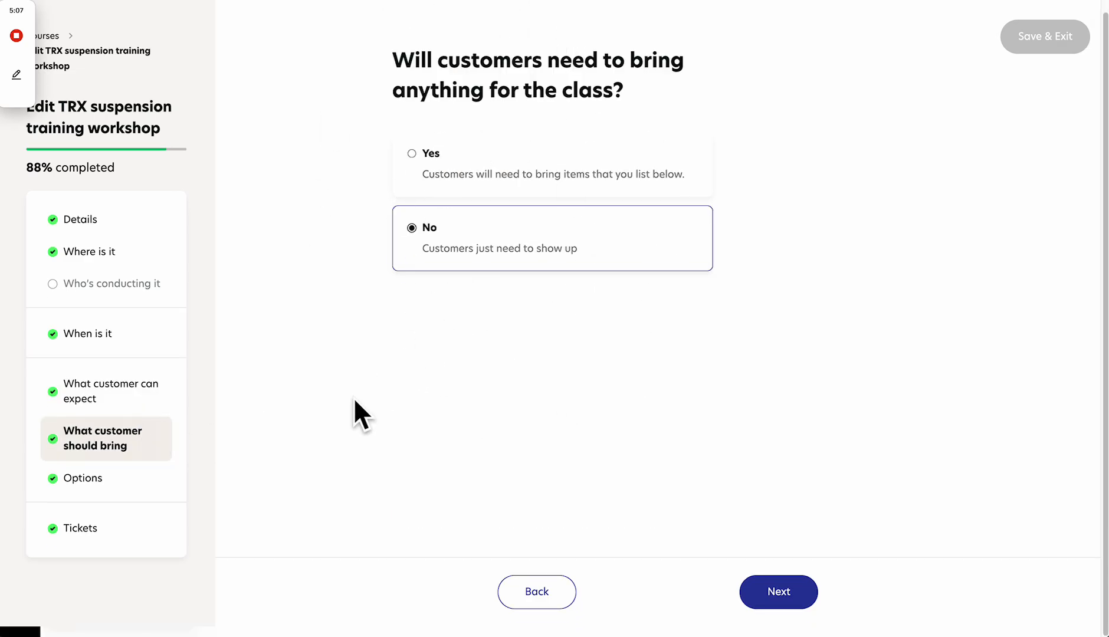
pyautogui.click(131, 472)
pyautogui.scroll(-3, 324, 444)
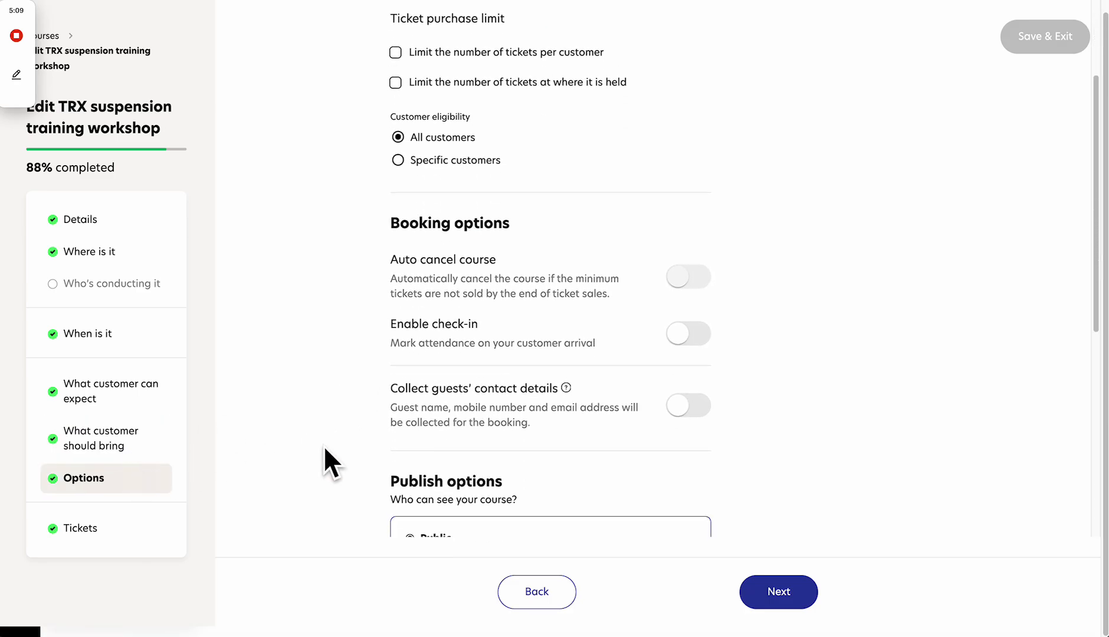
pyautogui.scroll(3, 324, 444)
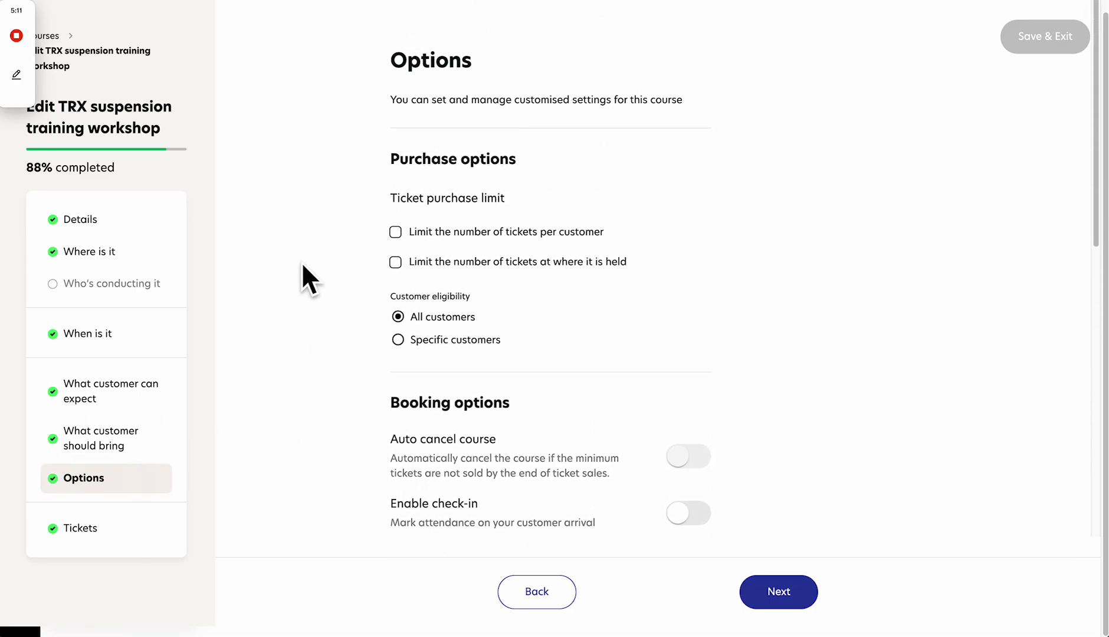
# Step: Try out the ticket purchase limits per customer and by where the course is held, leaving both off
pyautogui.click(422, 242)
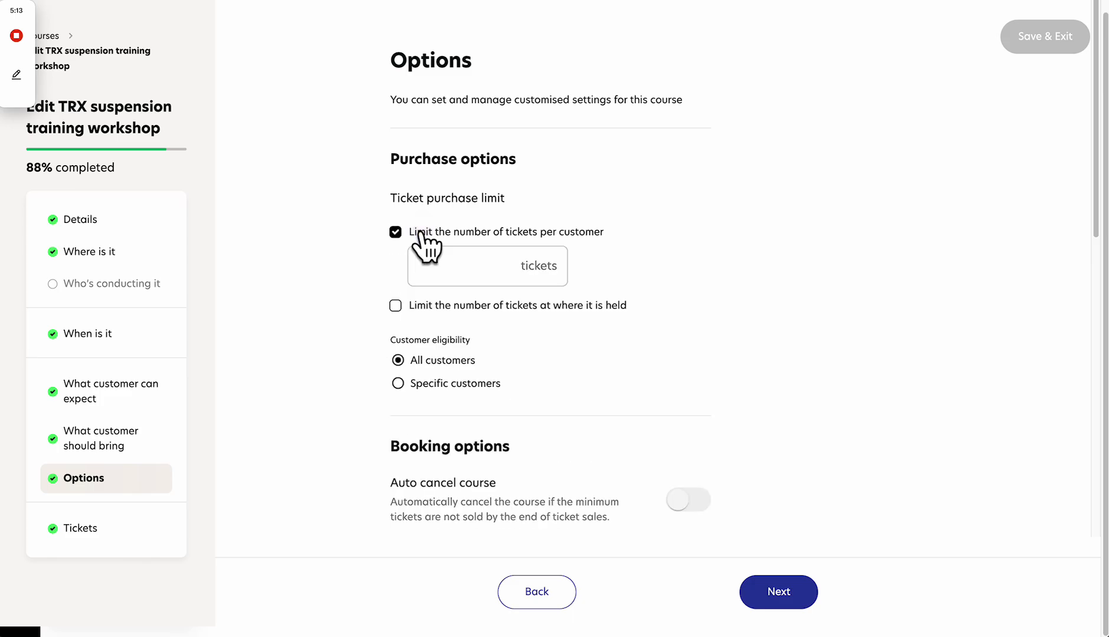
pyautogui.click(421, 235)
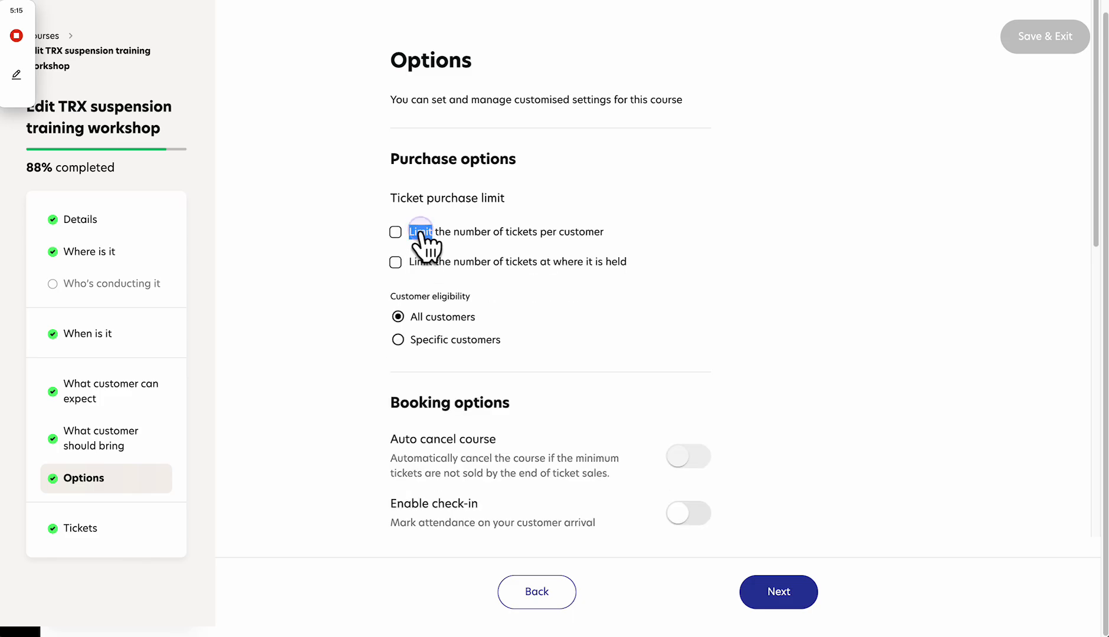
pyautogui.click(395, 261)
pyautogui.click(395, 262)
pyautogui.click(323, 253)
# Step: In the booking options, try out customer check-in, leave it off, and enable collecting guests' contact details
pyautogui.scroll(-3, 324, 254)
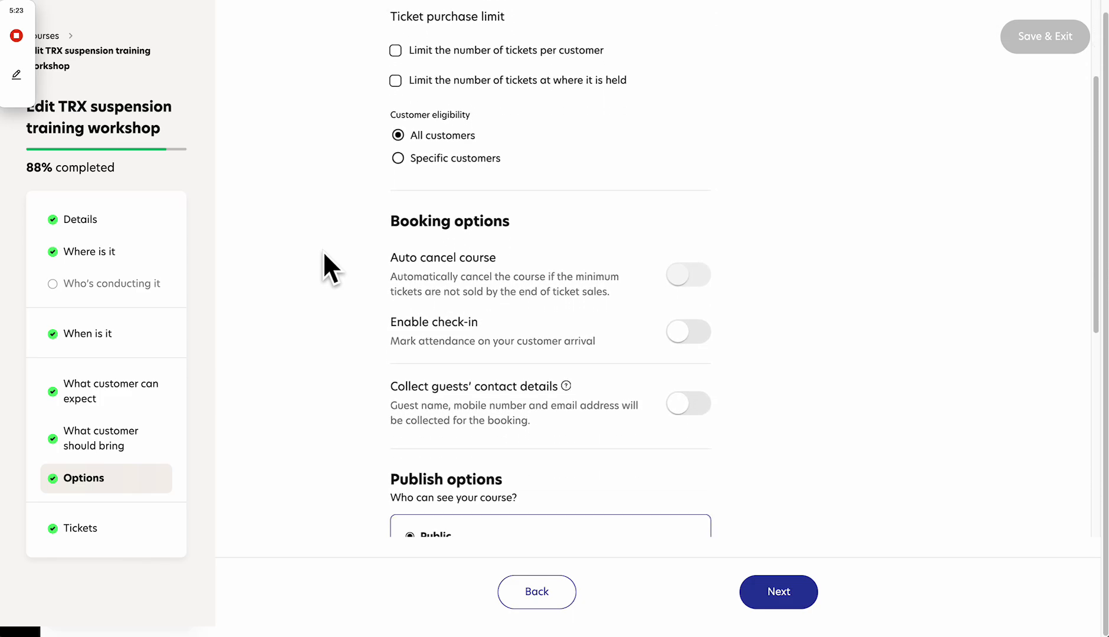
pyautogui.scroll(-3, 323, 253)
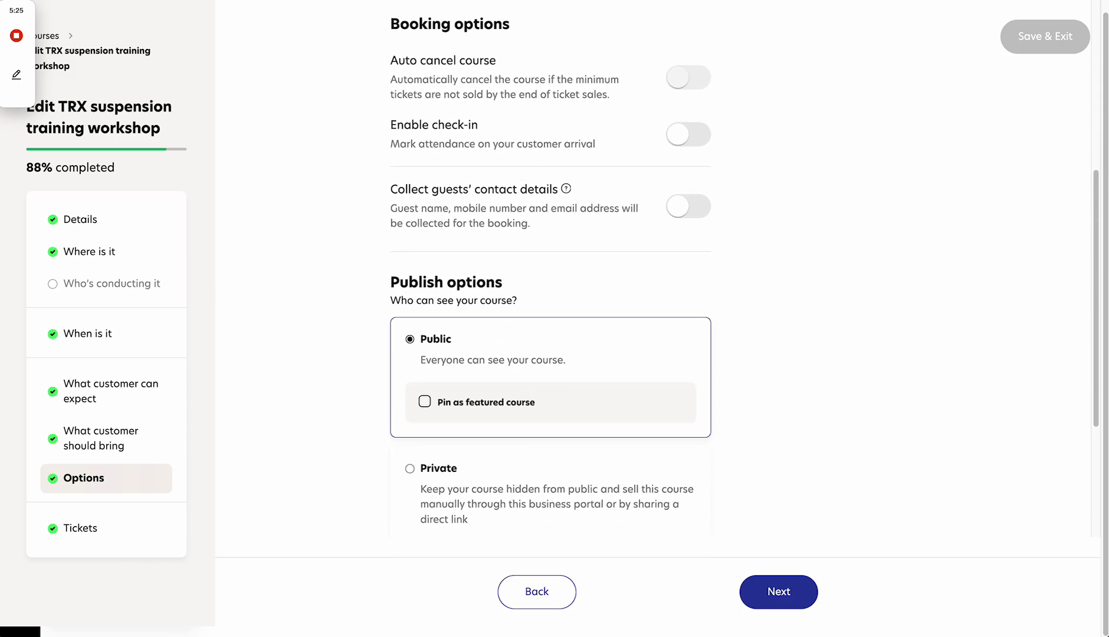
pyautogui.click(688, 135)
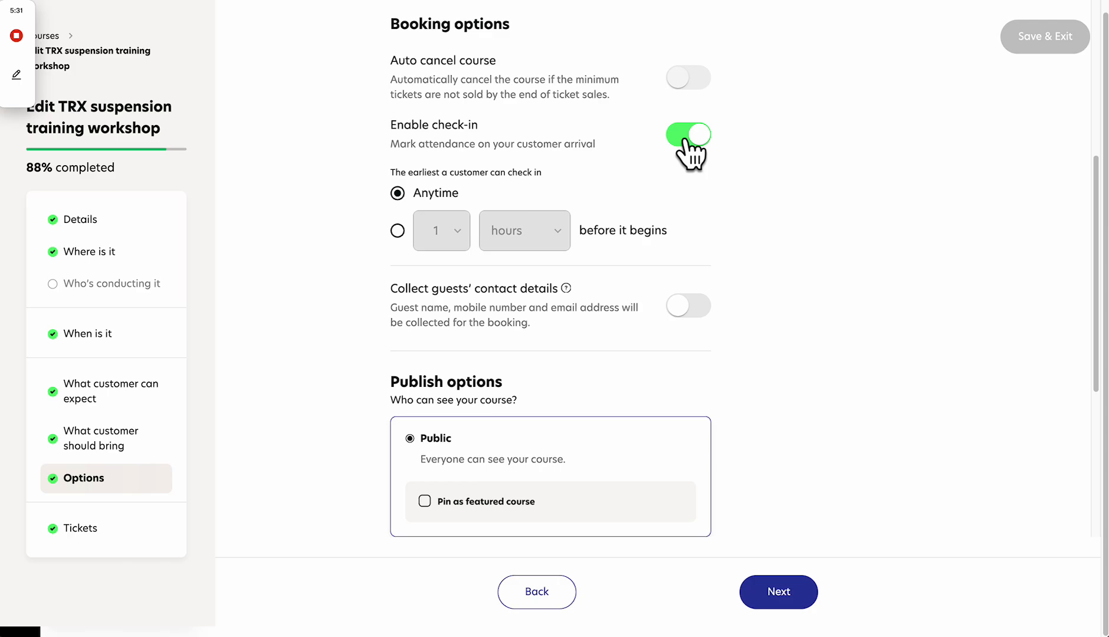
pyautogui.click(687, 137)
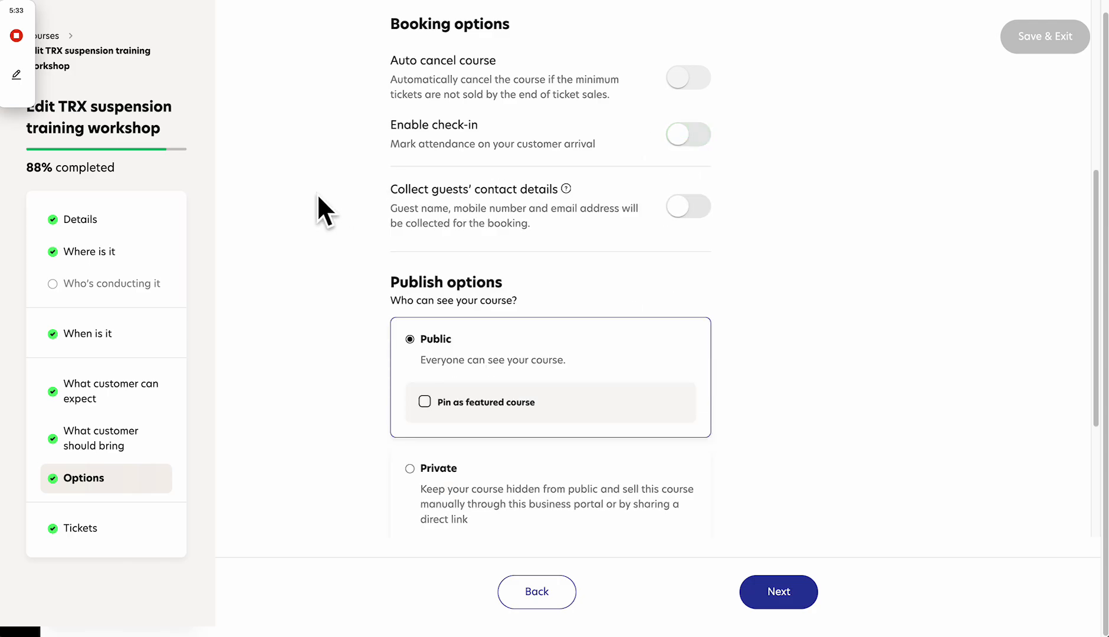
pyautogui.click(684, 207)
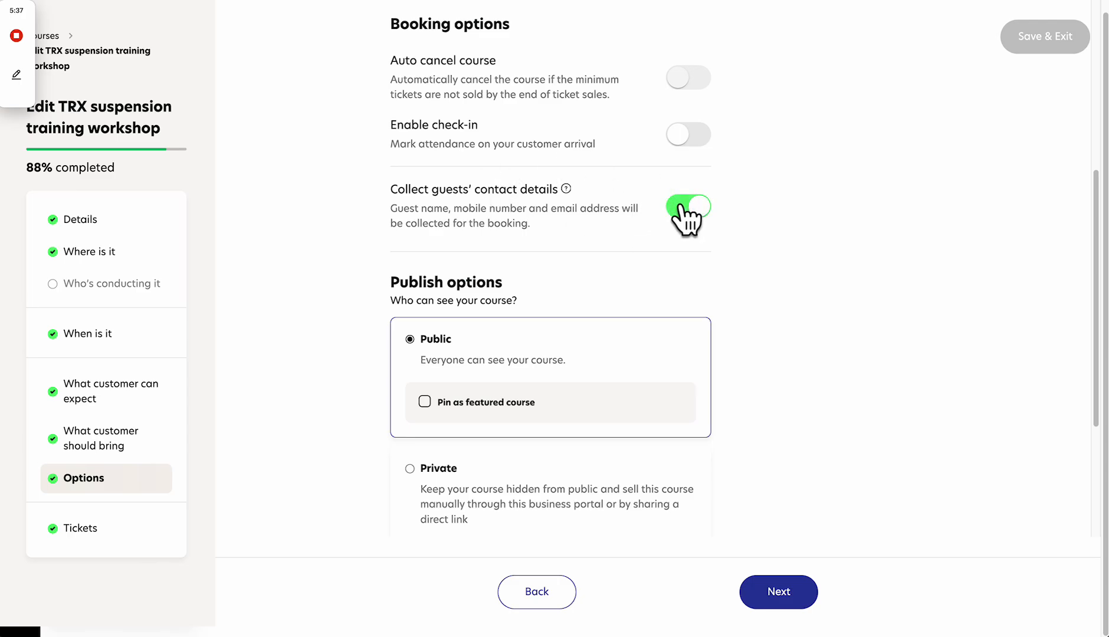
# Step: Switch off collecting guests' contact details and look over the course's publish options
pyautogui.click(685, 206)
pyautogui.scroll(-4, 285, 209)
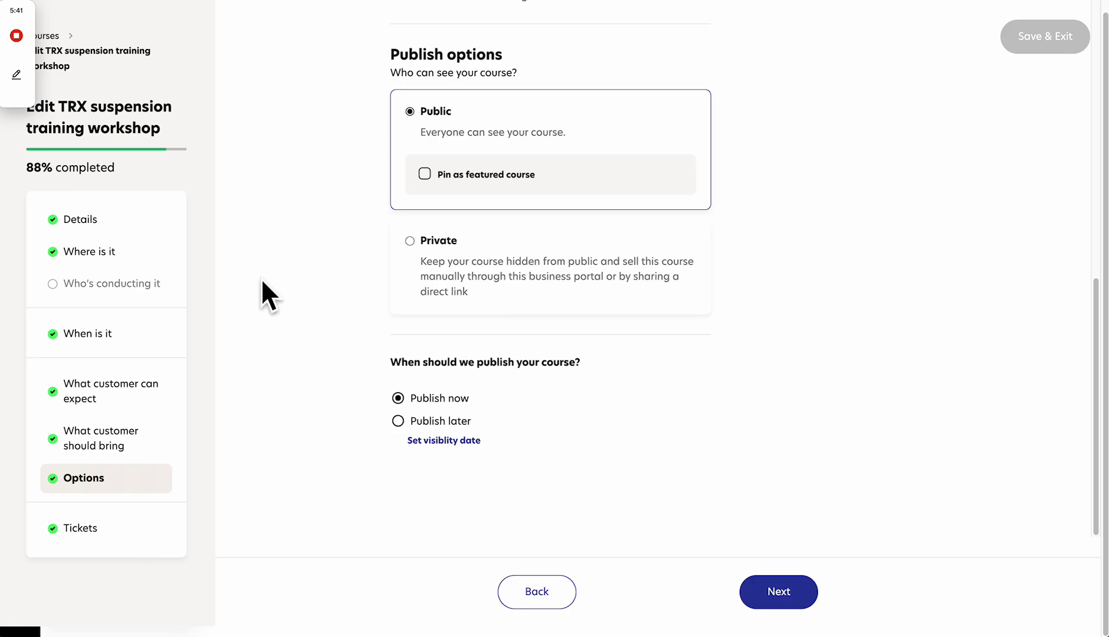
# Step: Open the Public ticket for editing from the course's tickets and try out a Trainers price of 800 per ticket
pyautogui.click(76, 519)
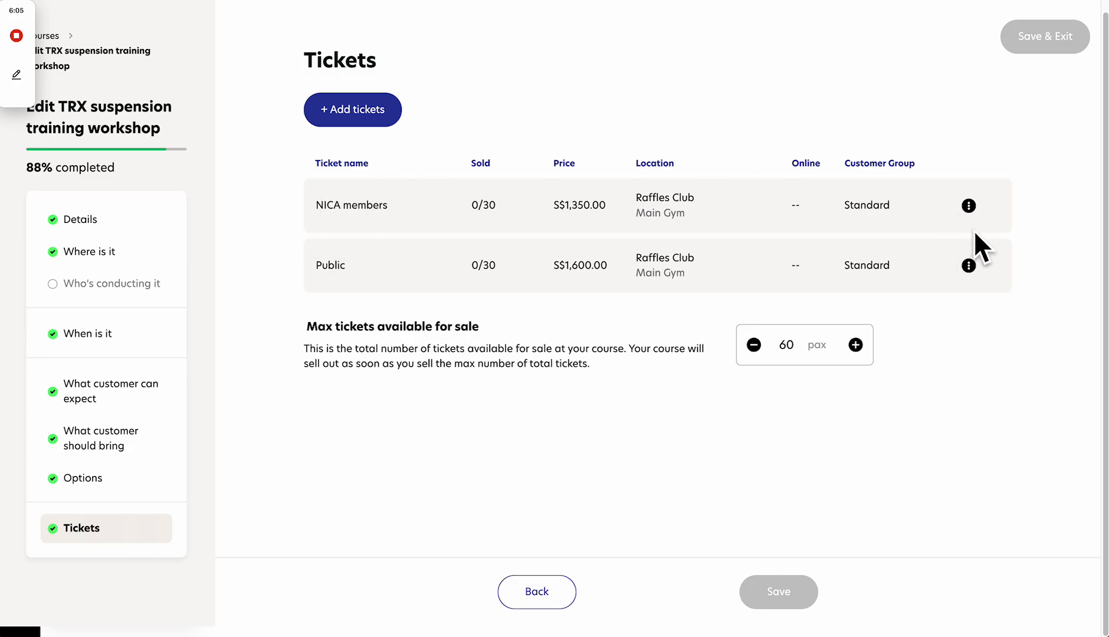
pyautogui.click(968, 265)
pyautogui.click(979, 304)
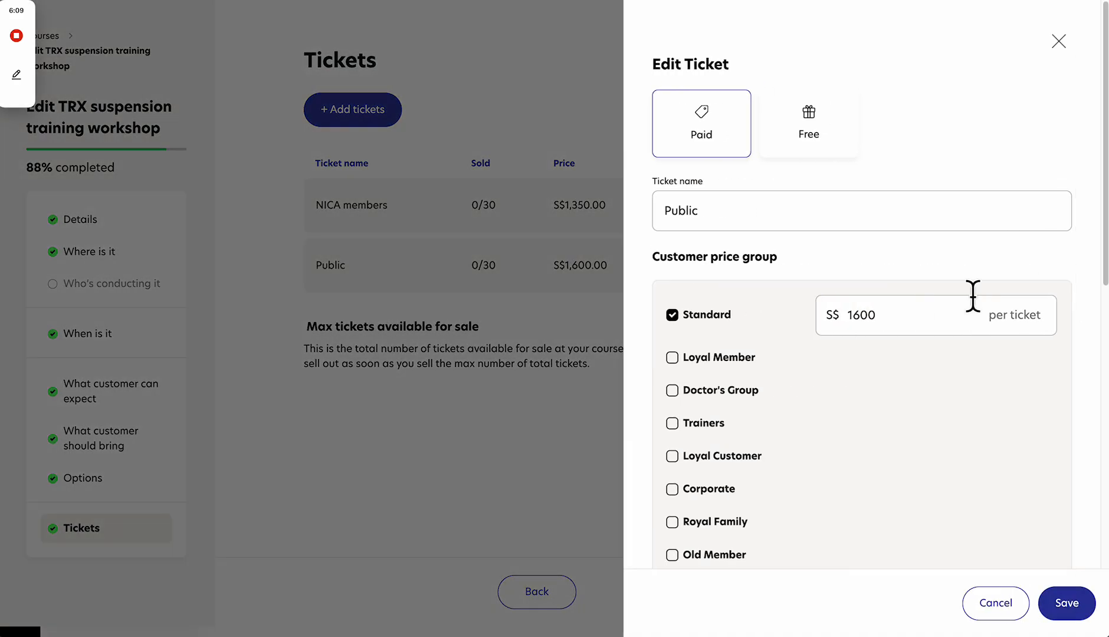
pyautogui.scroll(-1, 810, 297)
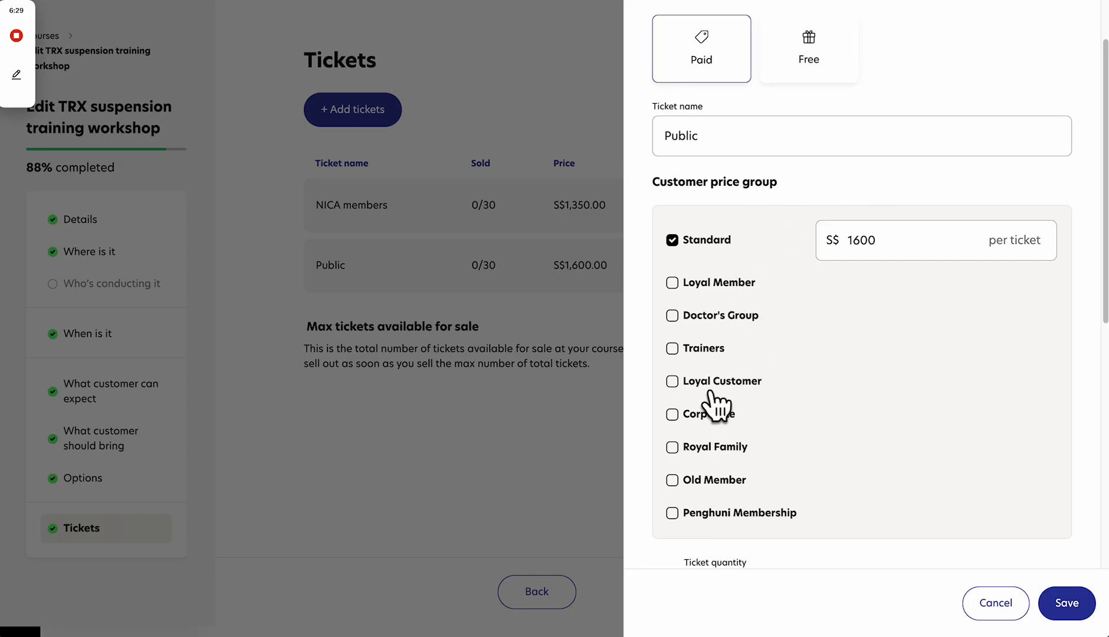
pyautogui.click(700, 349)
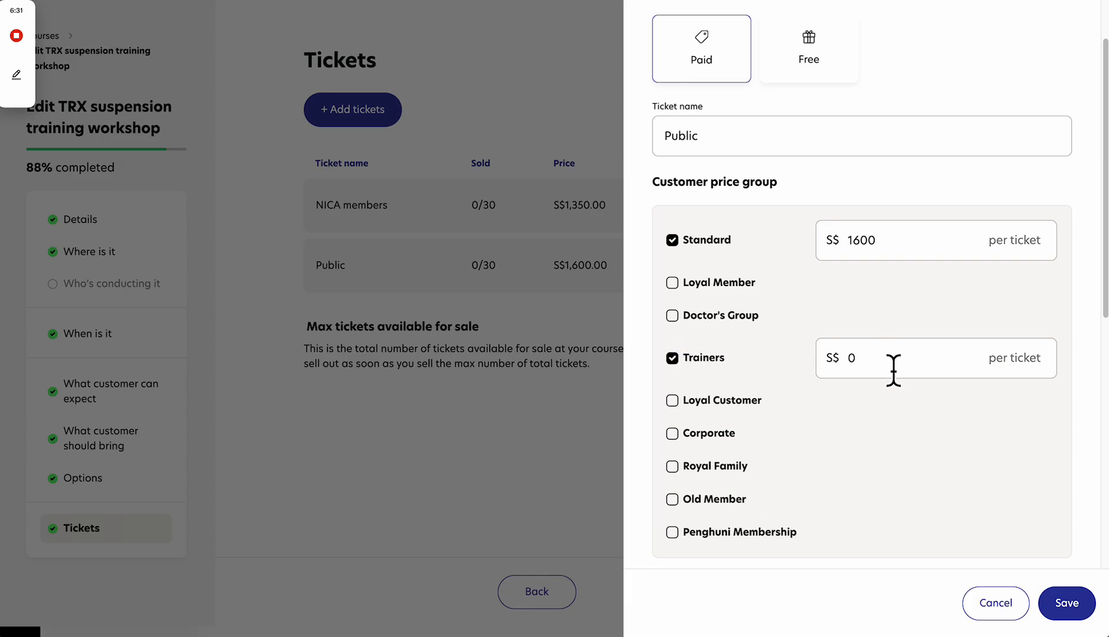
pyautogui.moveTo(894, 366); pyautogui.dragTo(830, 366)
pyautogui.write('800')
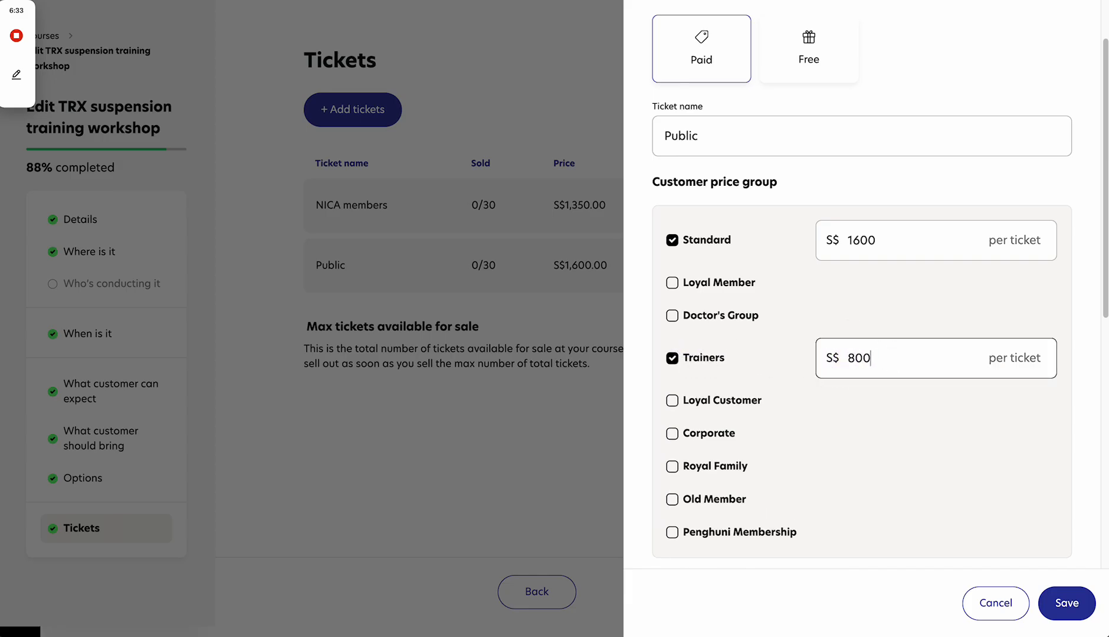
pyautogui.click(926, 428)
# Step: Review the Public ticket's quantity and sales periods, try out onsite verification, and discard the ticket changes
pyautogui.scroll(-8, 875, 311)
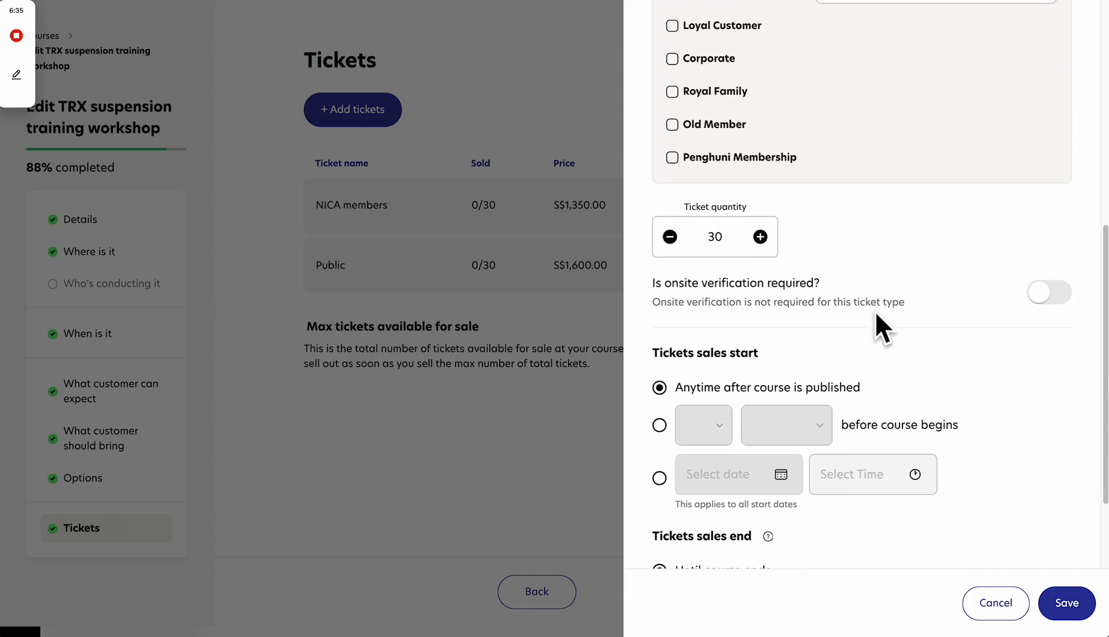
pyautogui.scroll(8, 770, 125)
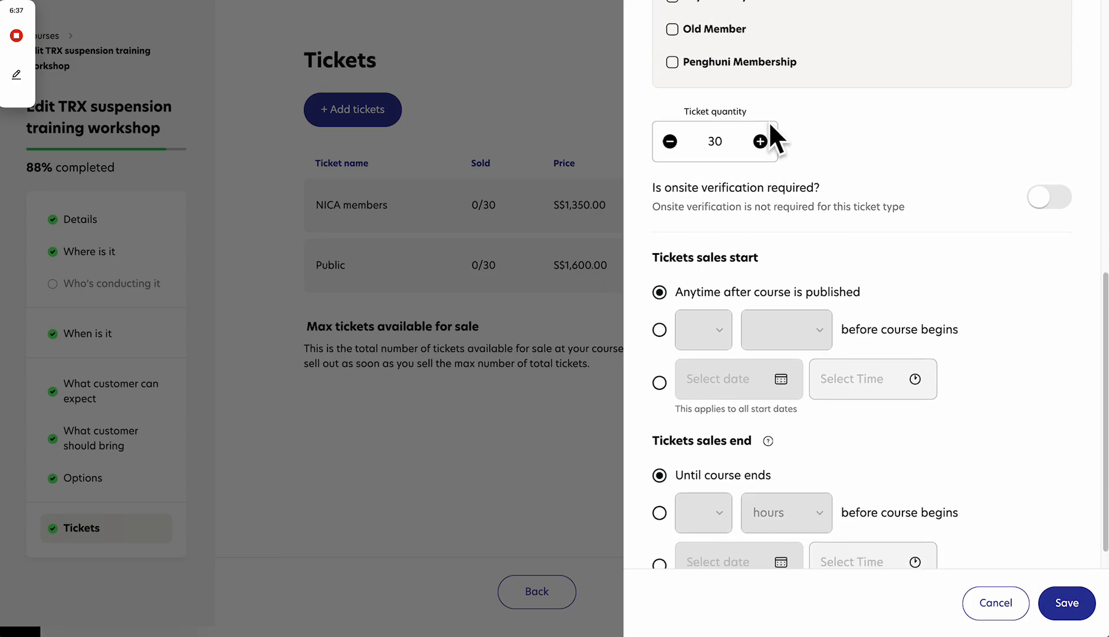
pyautogui.scroll(-8, 768, 121)
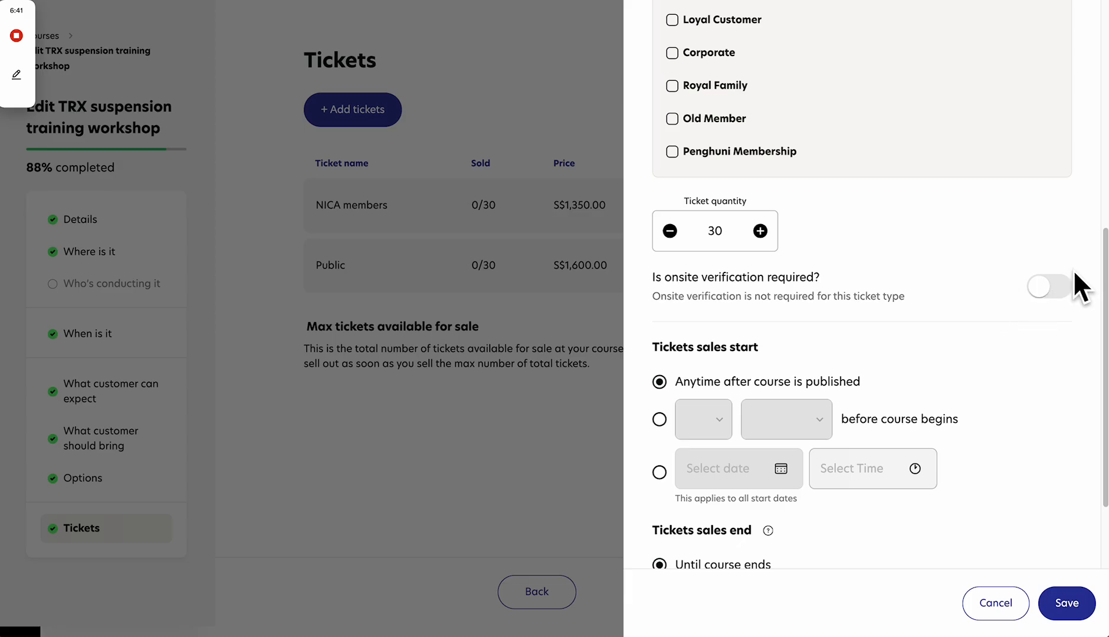
pyautogui.click(1056, 289)
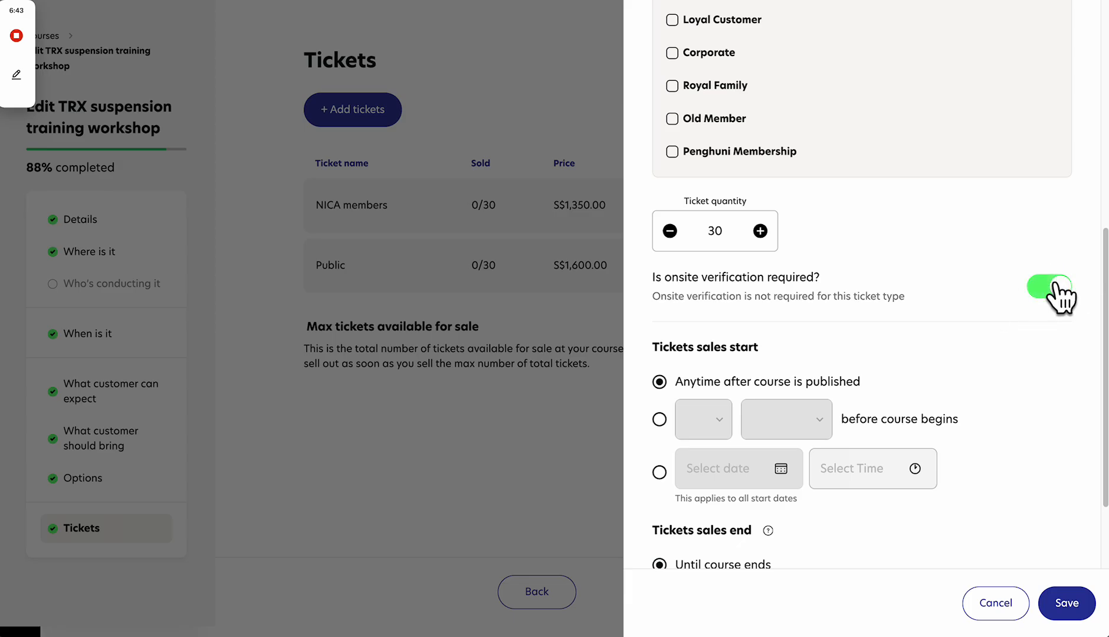
pyautogui.click(1056, 289)
pyautogui.scroll(-2, 905, 278)
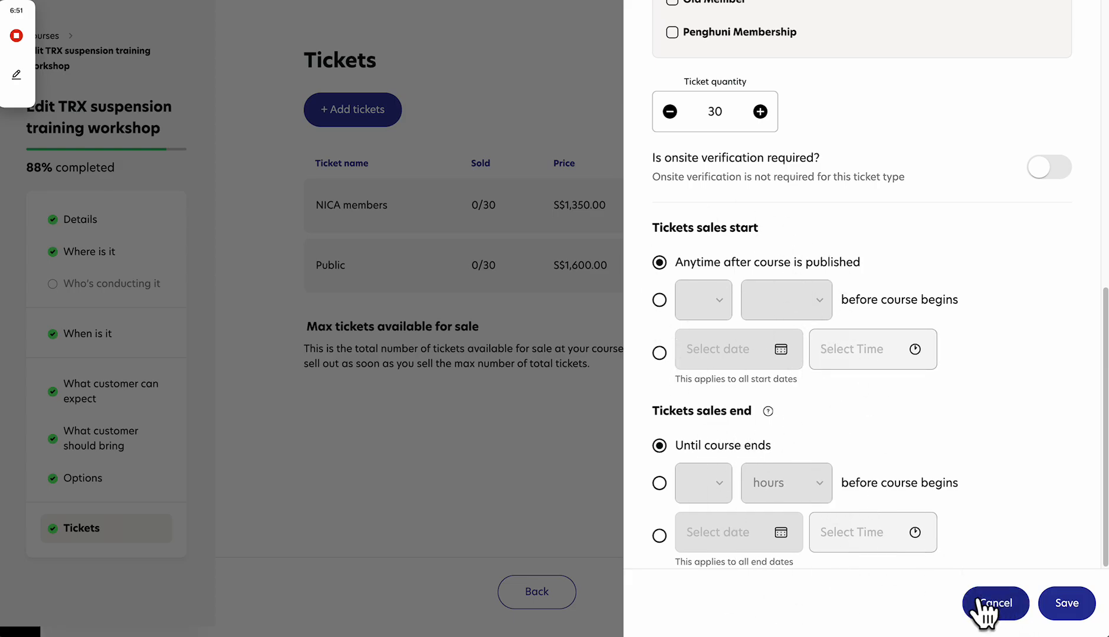
pyautogui.scroll(2, 798, 247)
pyautogui.scroll(-2, 798, 248)
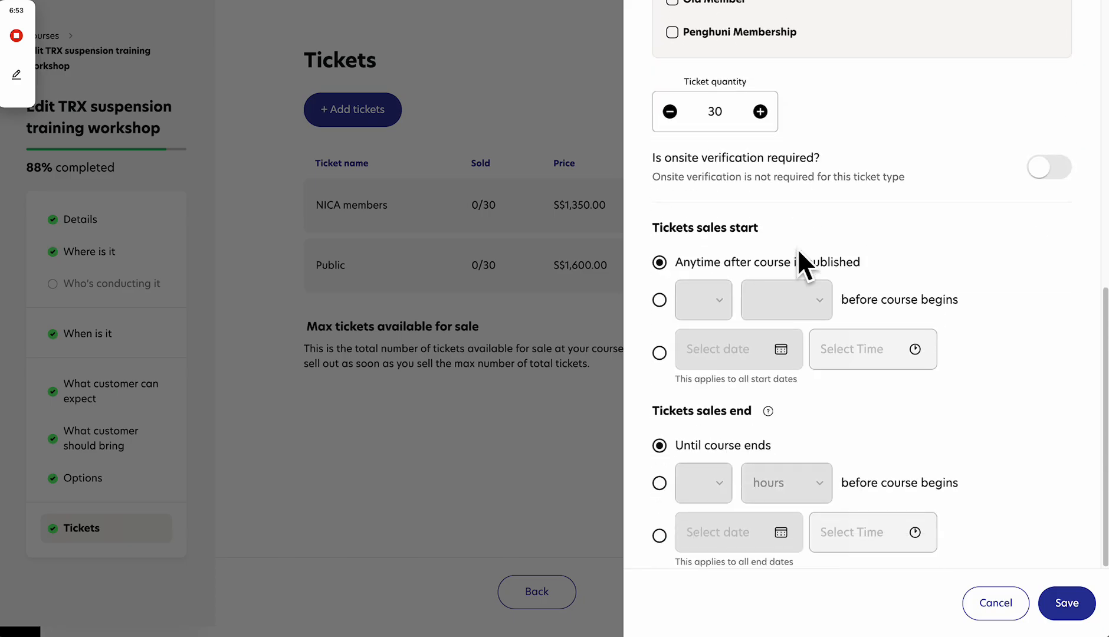
pyautogui.click(997, 607)
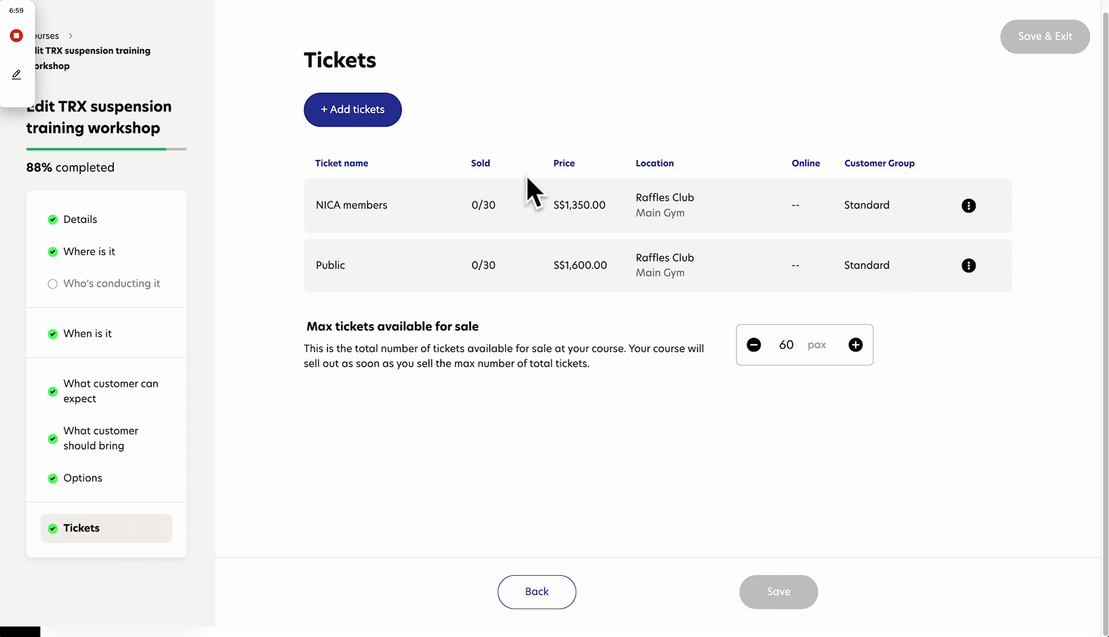
# Step: Return to the course list and review the start dates and details on the TRX suspension training workshop's dashboard
pyautogui.click(48, 36)
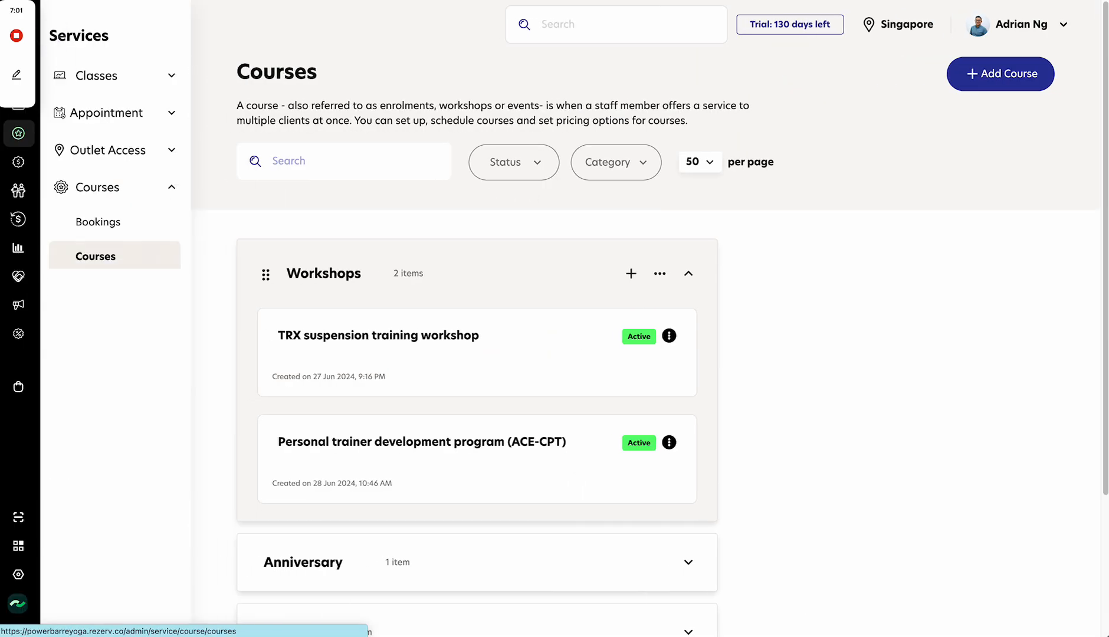
pyautogui.click(531, 362)
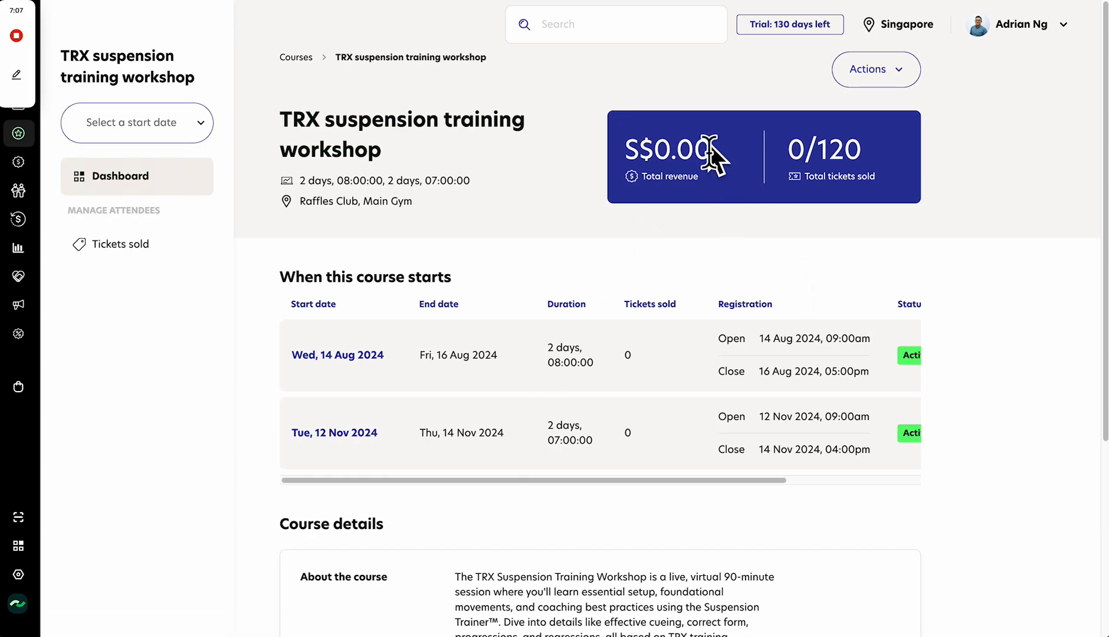
pyautogui.click(576, 479)
pyautogui.moveTo(577, 479); pyautogui.dragTo(402, 508)
pyautogui.scroll(-2, 573, 337)
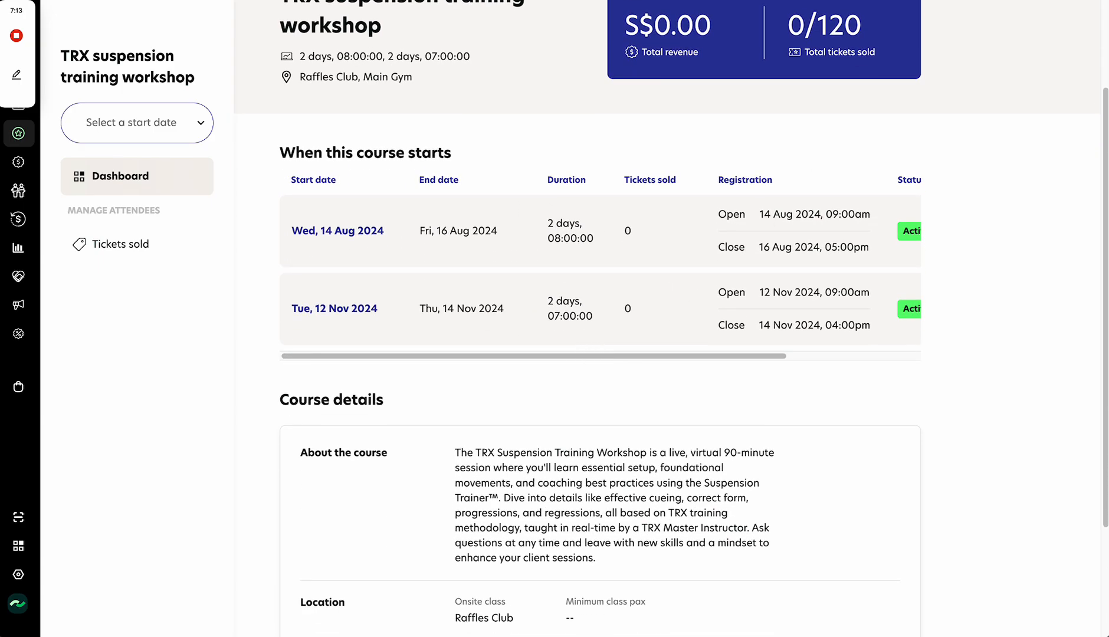
pyautogui.scroll(2, 717, 259)
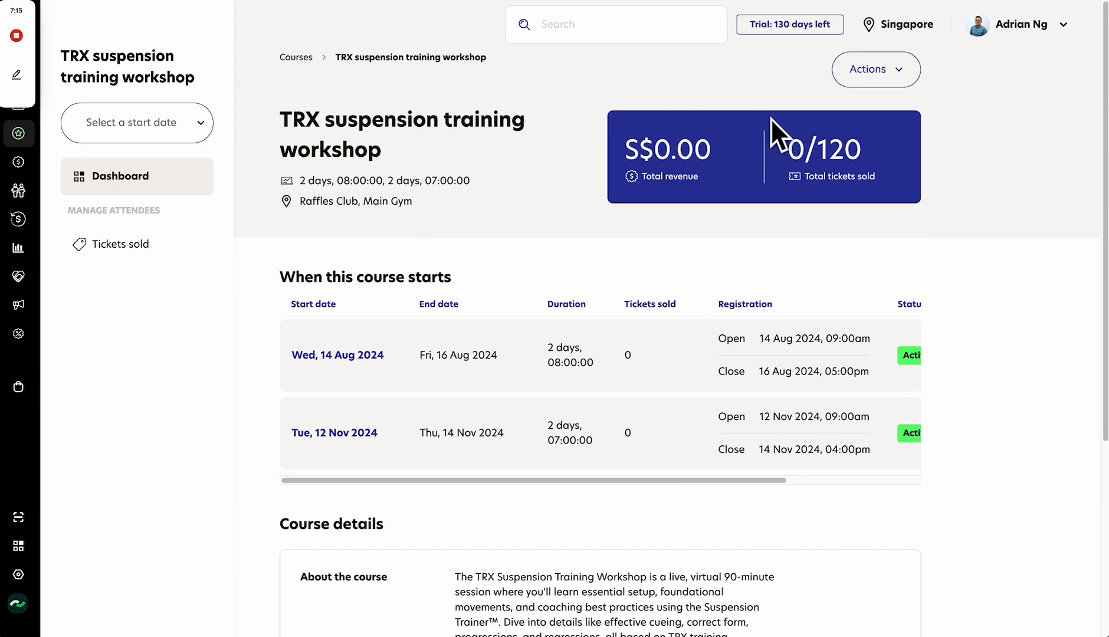
# Step: Narrow the workshop to the Wed, 14 Aug 2024 start date and review its course details and tickets sold
pyautogui.click(877, 66)
pyautogui.click(158, 119)
pyautogui.click(145, 160)
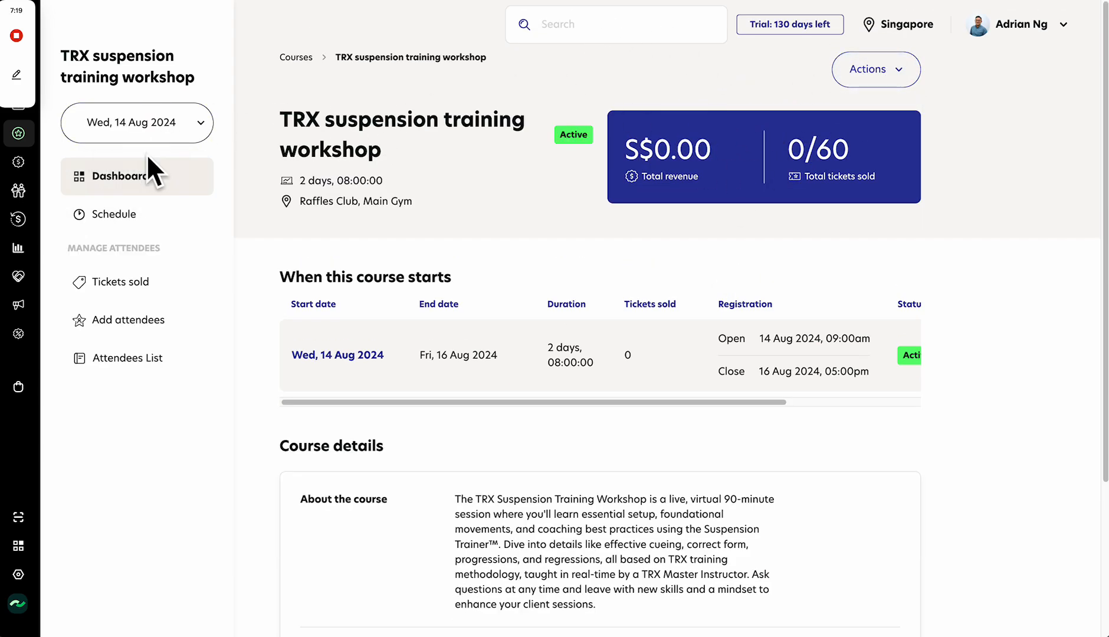
pyautogui.scroll(-4, 516, 389)
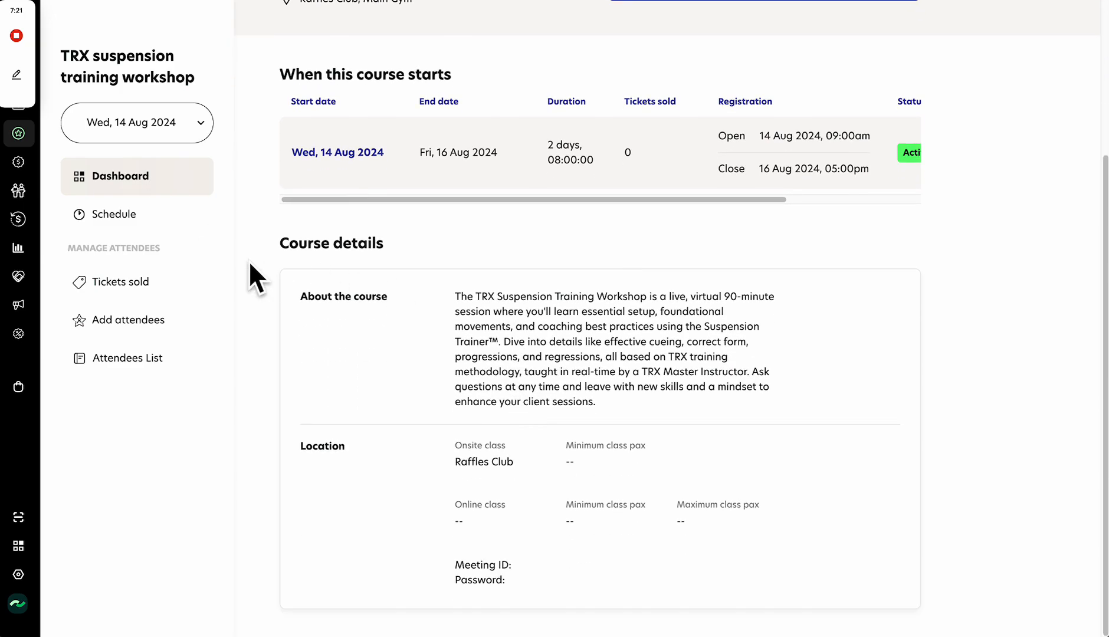
pyautogui.click(157, 295)
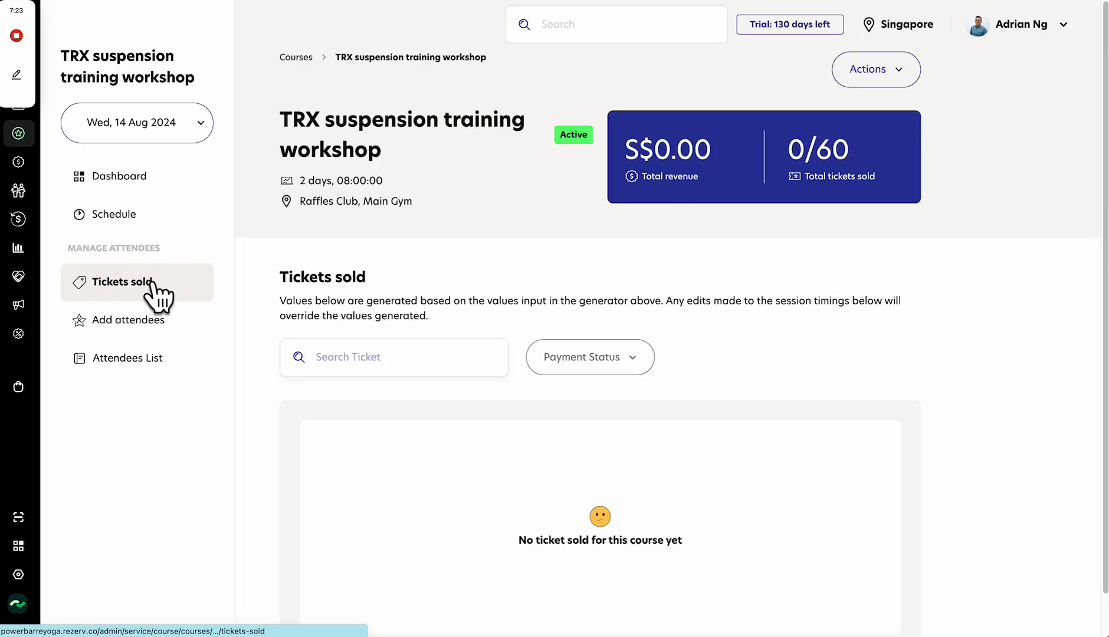
# Step: Start adding an attendee to the workshop and select an existing customer by searching for their name
pyautogui.click(154, 338)
pyautogui.scroll(-1, 466, 381)
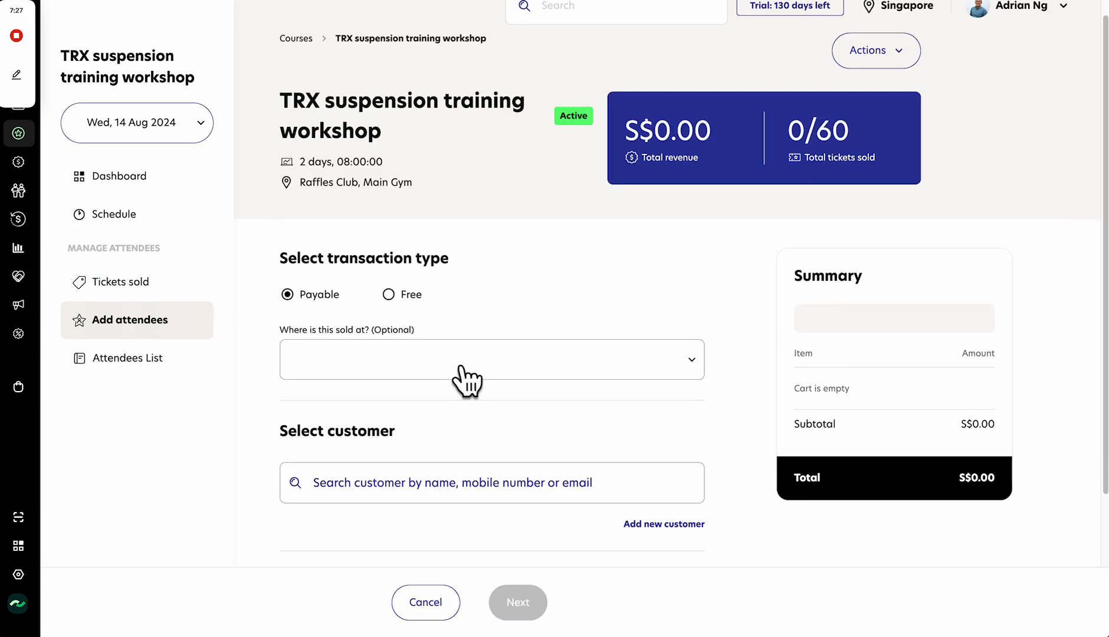
pyautogui.scroll(-5, 466, 381)
pyautogui.click(423, 353)
pyautogui.write('adrian')
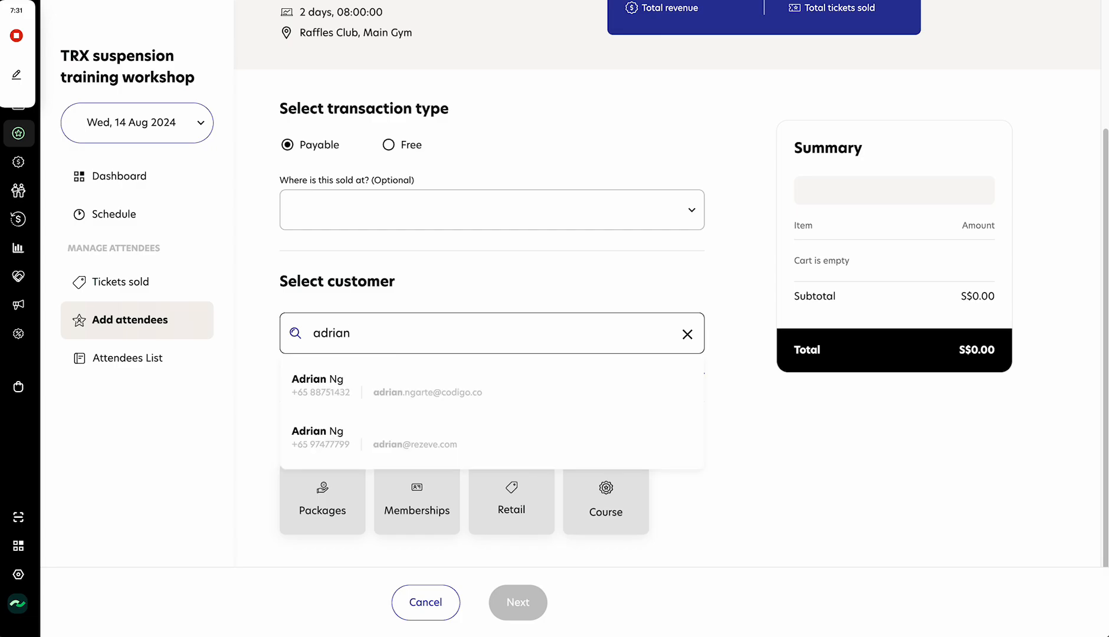
pyautogui.click(384, 443)
pyautogui.scroll(-5, 383, 447)
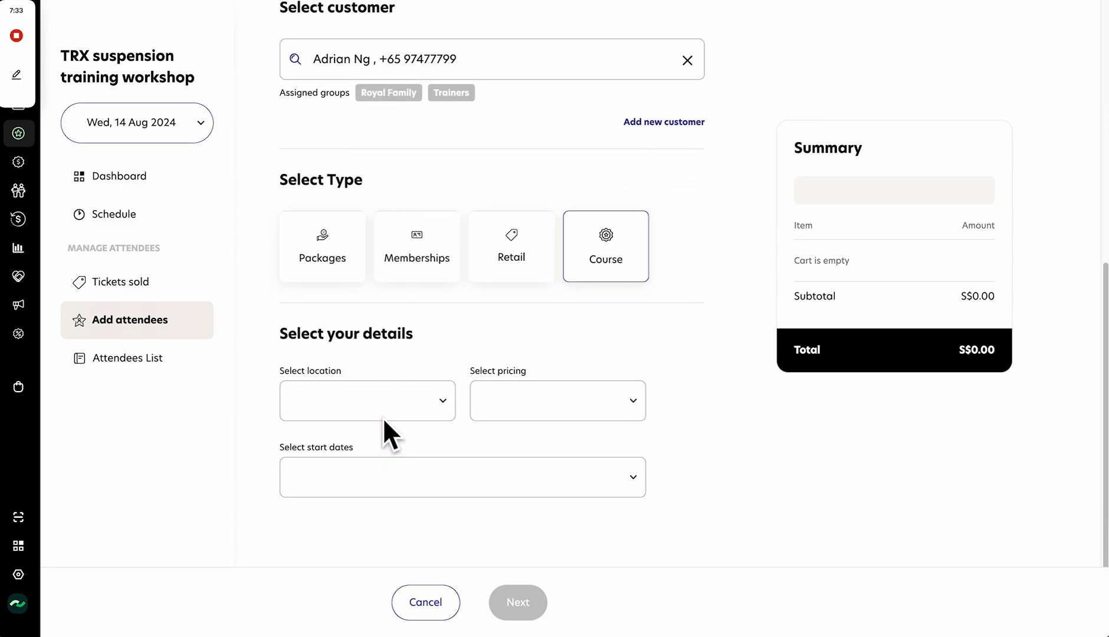
# Step: Choose the onsite Raffles Club, Main Gym location, Standard pricing and the 14 Aug 2024 start date, and add one Public ticket
pyautogui.click(360, 404)
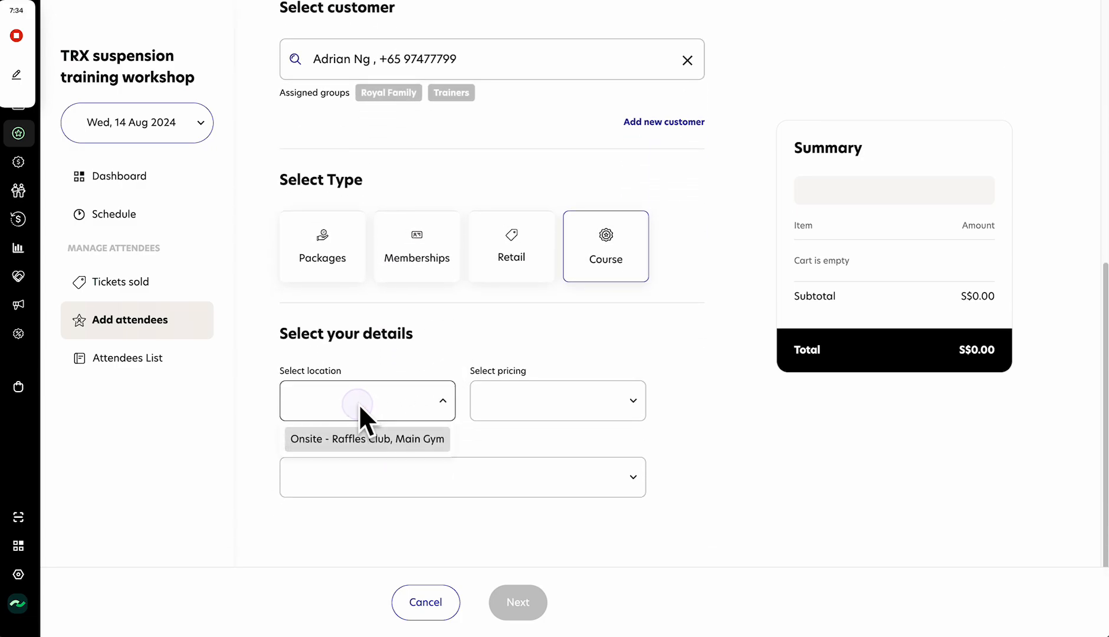
pyautogui.click(360, 449)
pyautogui.click(492, 411)
pyautogui.click(512, 436)
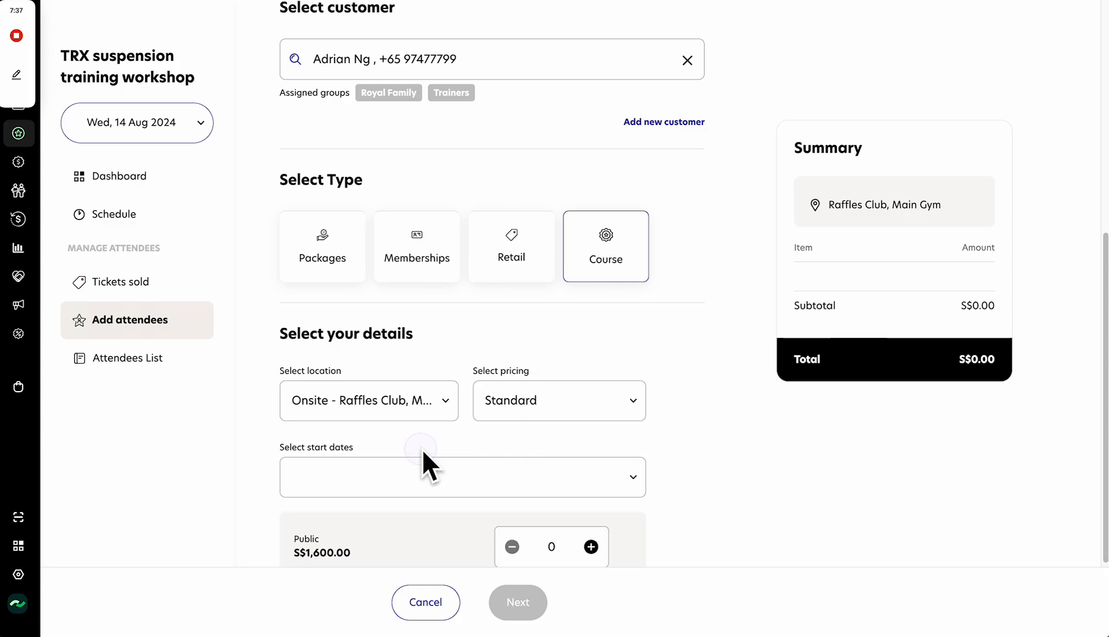
pyautogui.click(423, 472)
pyautogui.click(406, 512)
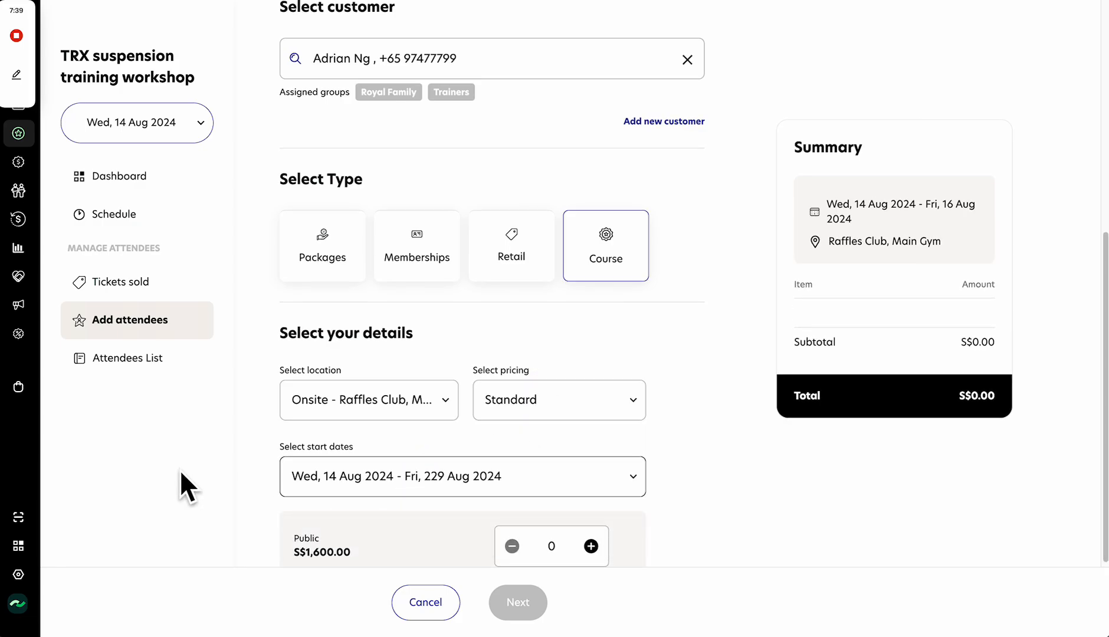
pyautogui.click(591, 546)
pyautogui.scroll(-3, 705, 512)
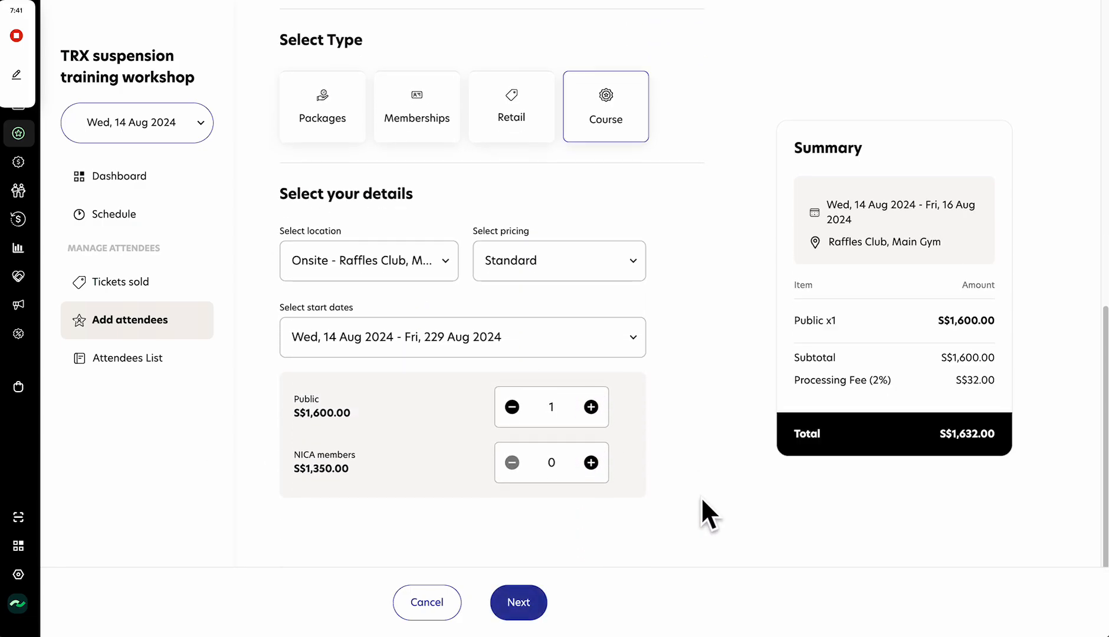
# Step: Choose Cash as the in-store payment method, and open the attendees list without confirming the payment
pyautogui.click(528, 602)
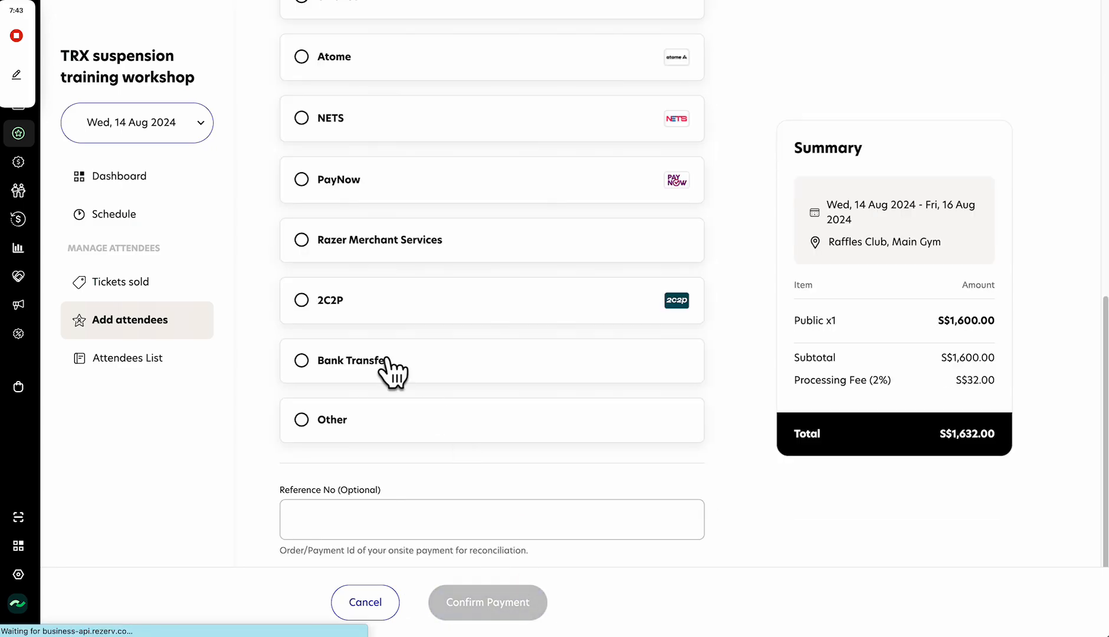
pyautogui.scroll(6, 309, 307)
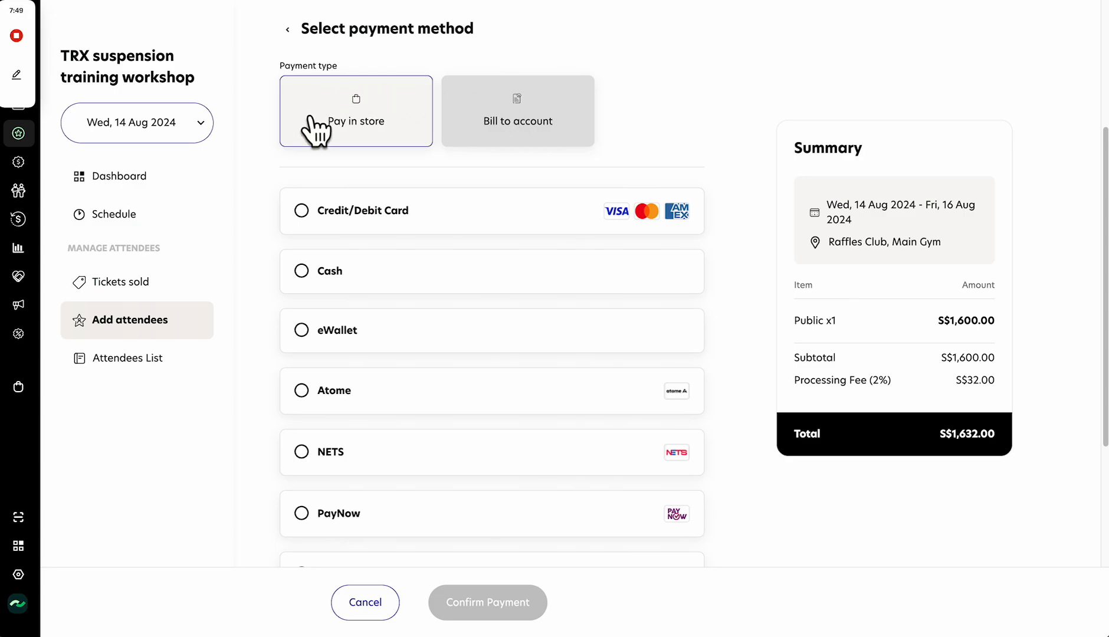
pyautogui.click(361, 273)
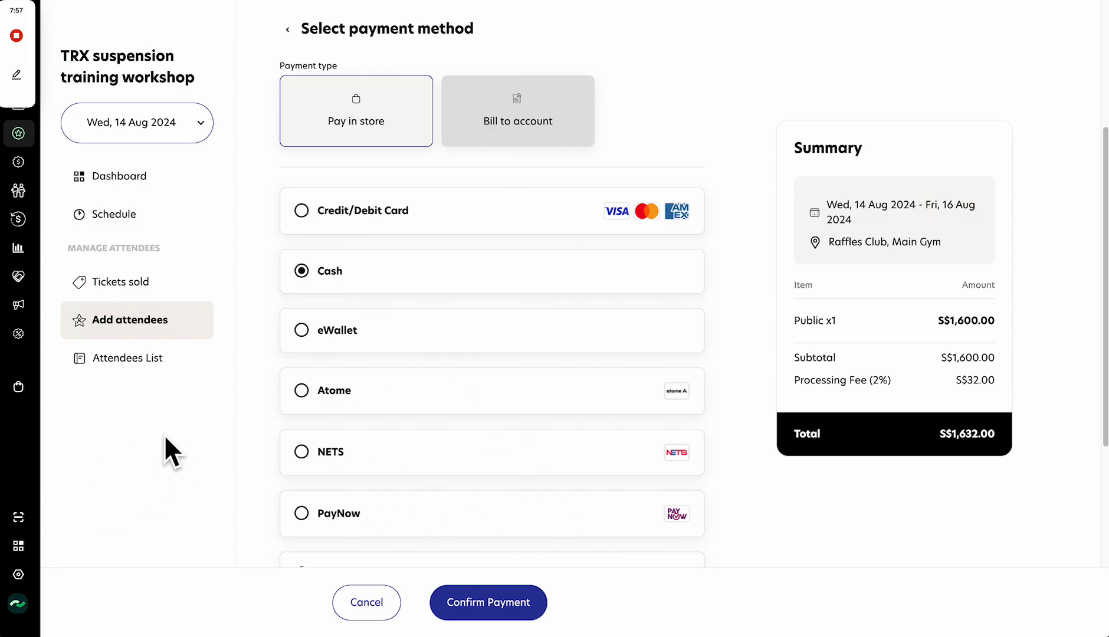
pyautogui.click(149, 369)
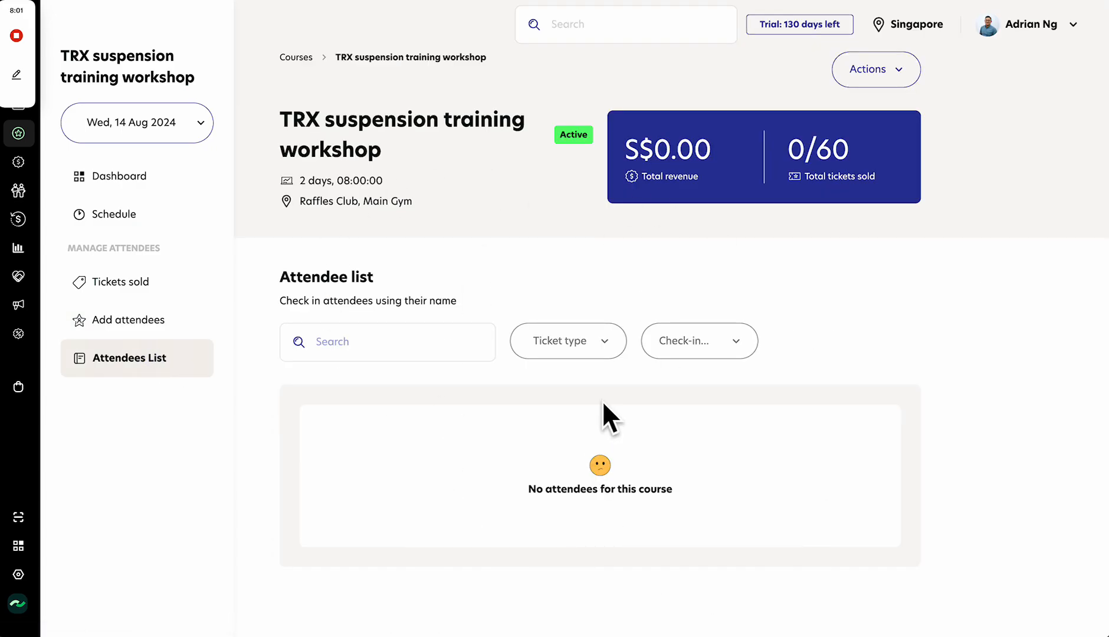